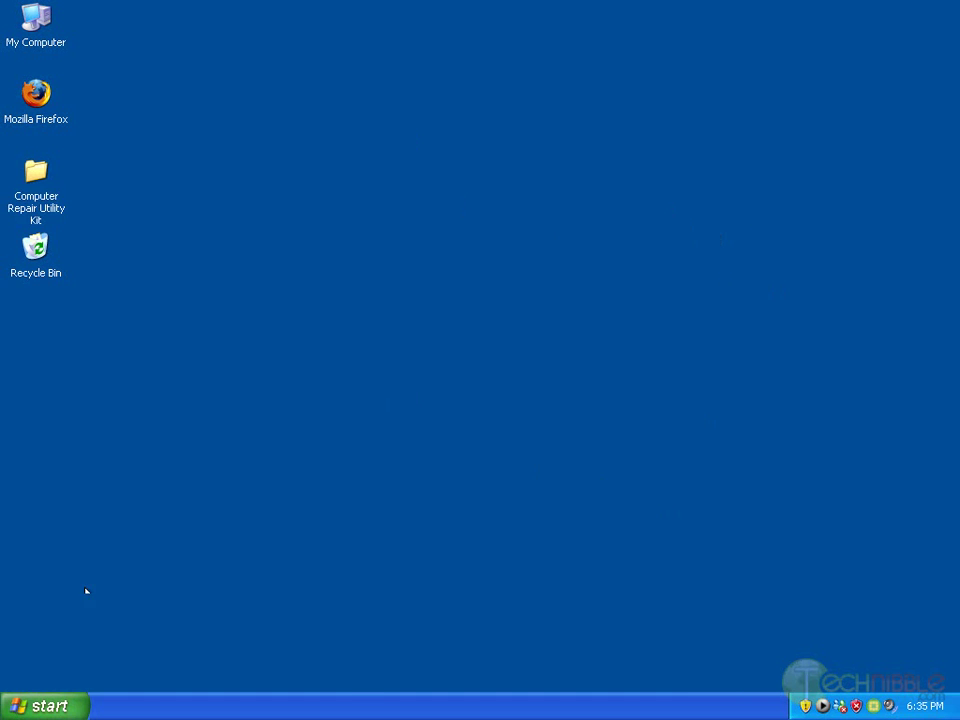
pyautogui.click(57, 700)
pyautogui.click(113, 334)
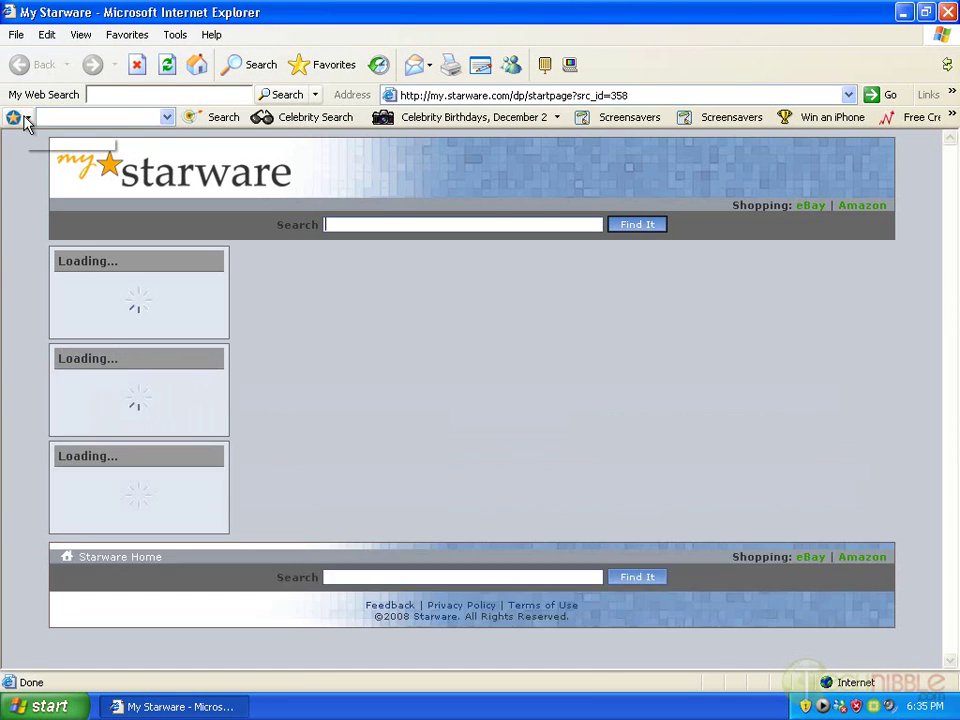
pyautogui.click(450, 96)
pyautogui.write('w')
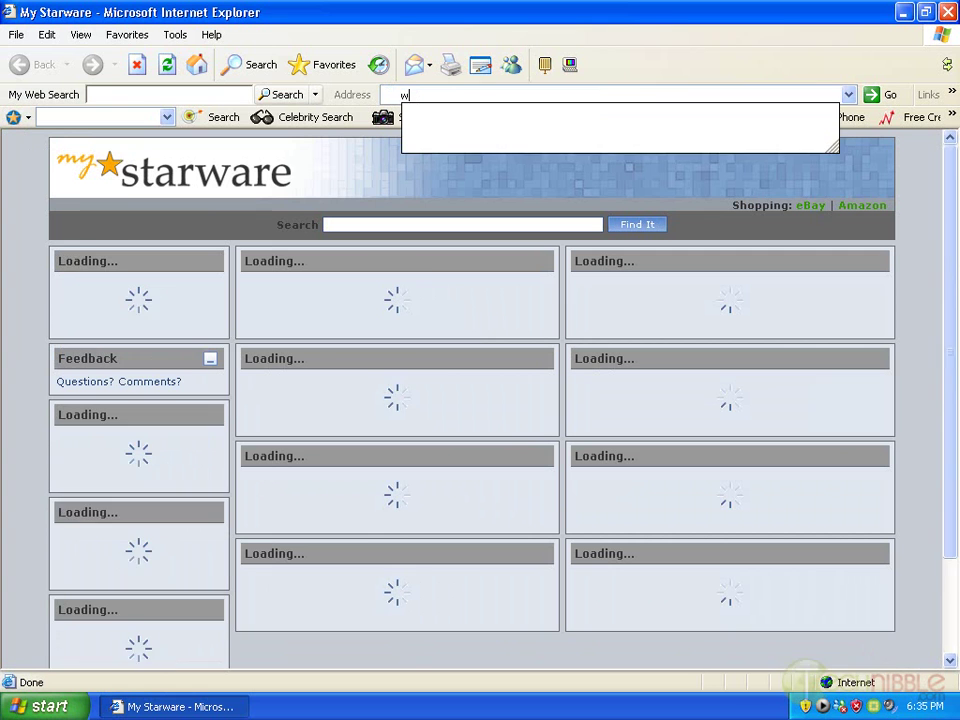
pyautogui.write('ww.google.com')
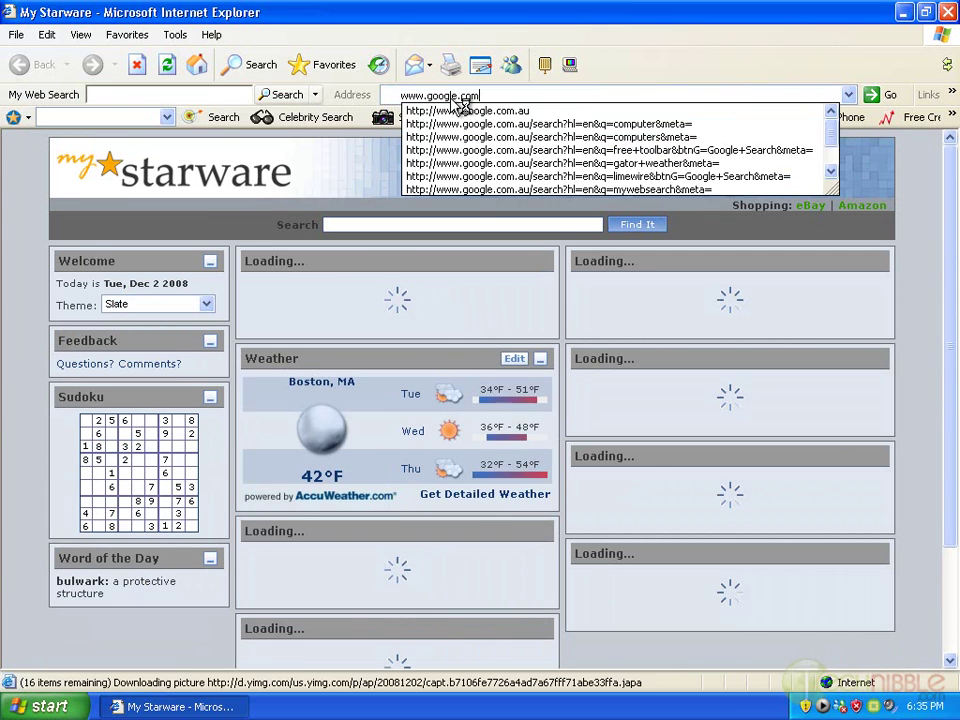
pyautogui.press('Return')
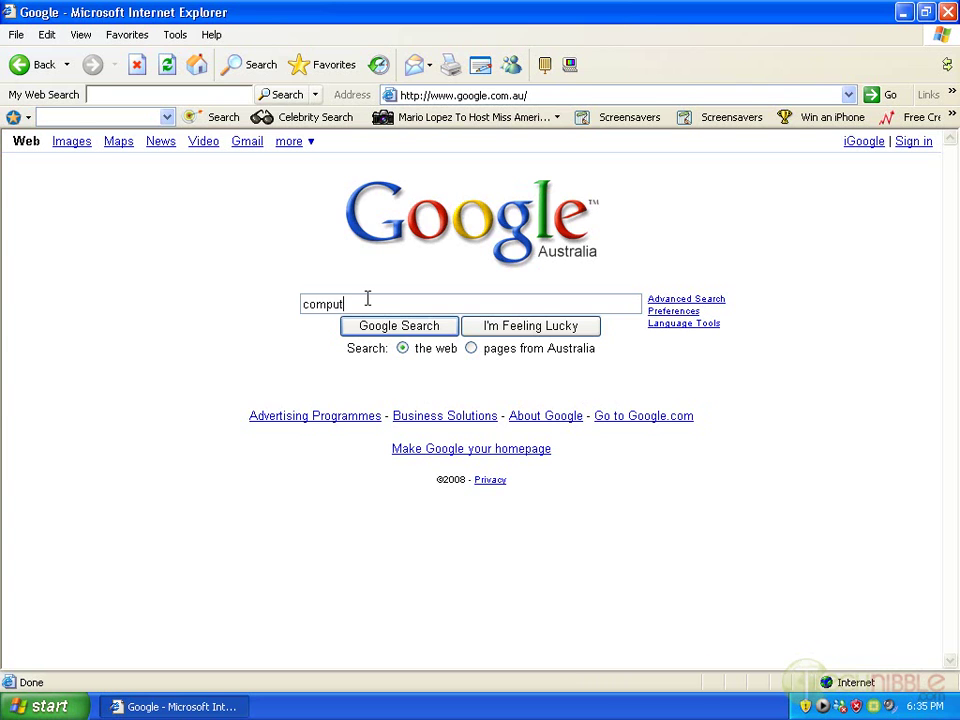
# - Search Google for "computers", check the results page for injected toolbar content, and close the browser
pyautogui.press('Return')
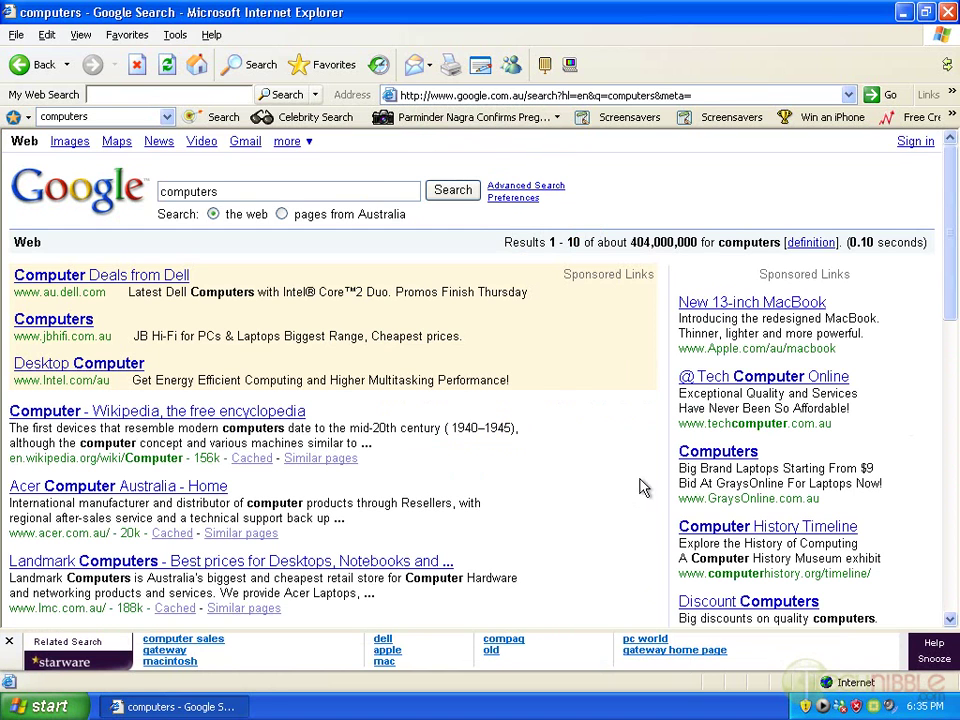
pyautogui.click(949, 13)
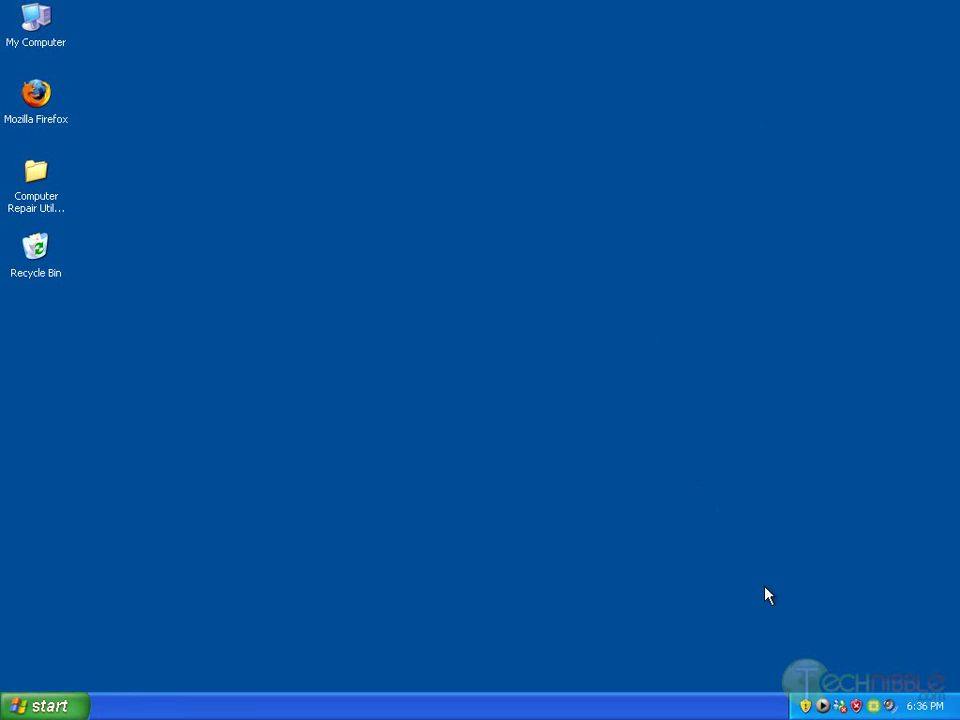
pyautogui.rightClick(822, 706)
pyautogui.moveTo(744, 492)
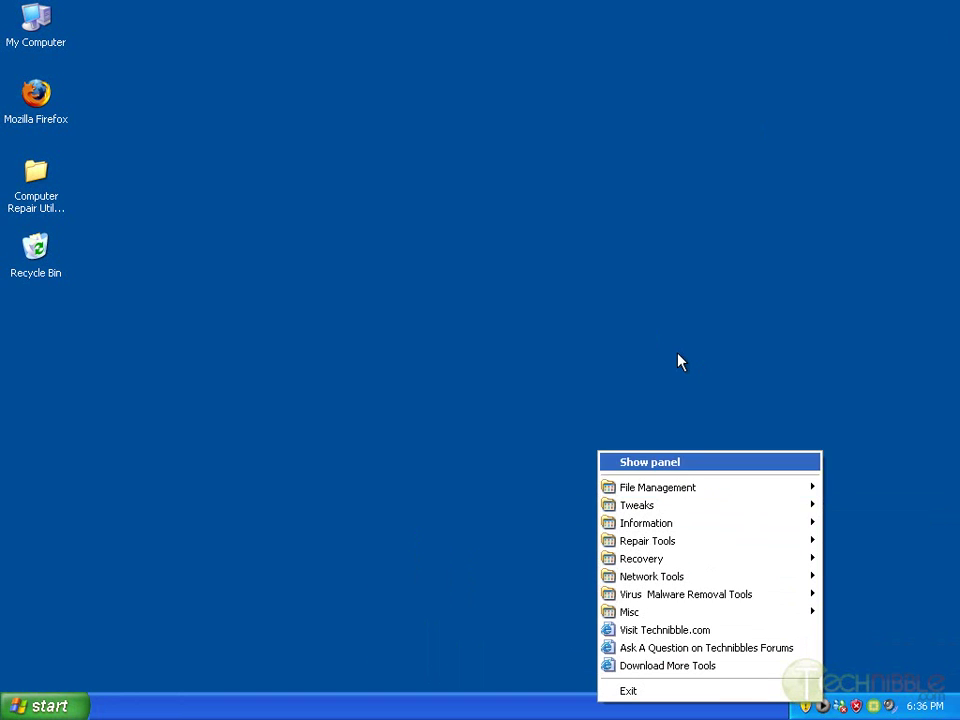
pyautogui.click(684, 373)
pyautogui.rightClick(823, 709)
pyautogui.moveTo(716, 496)
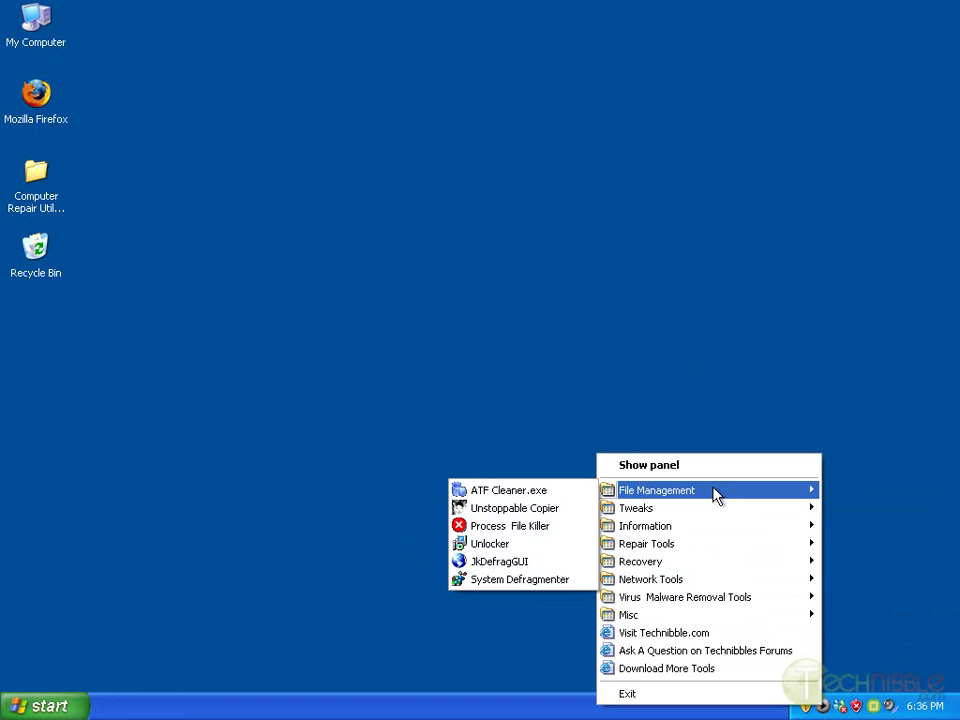
pyautogui.press('Escape')
pyautogui.press('Escape')
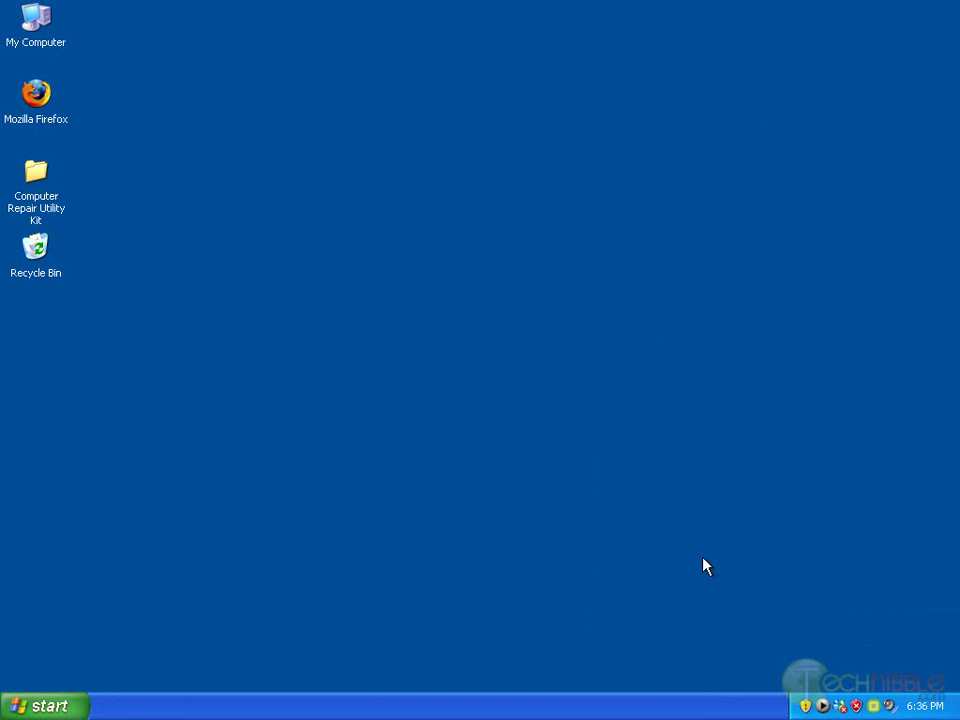
pyautogui.click(45, 695)
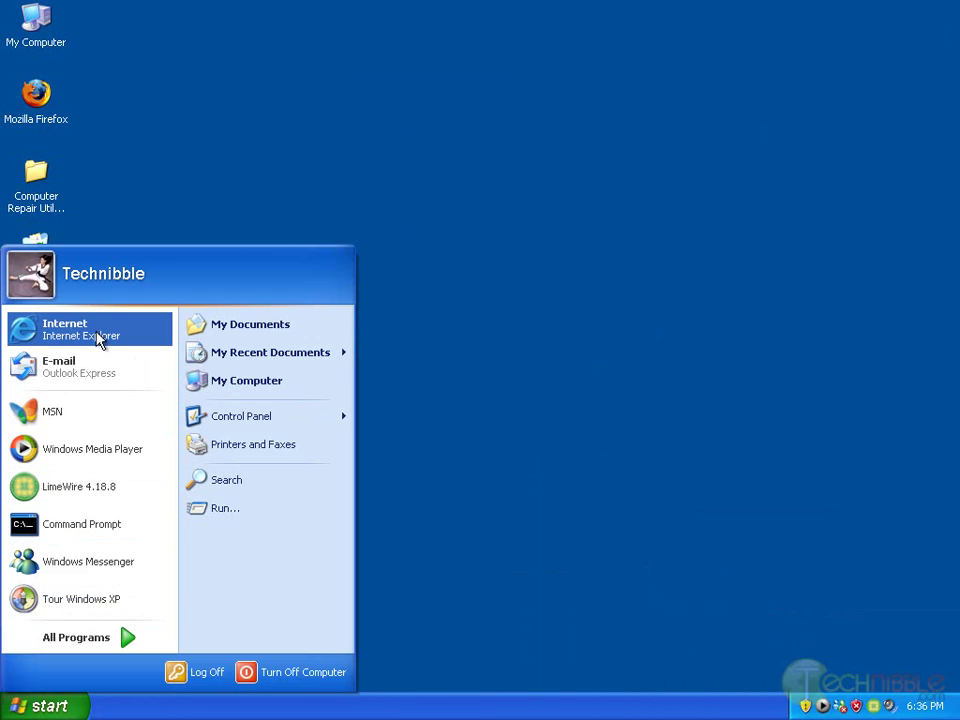
pyautogui.click(542, 334)
# - Open Add or Remove Programs from the Control Panel
pyautogui.click(55, 705)
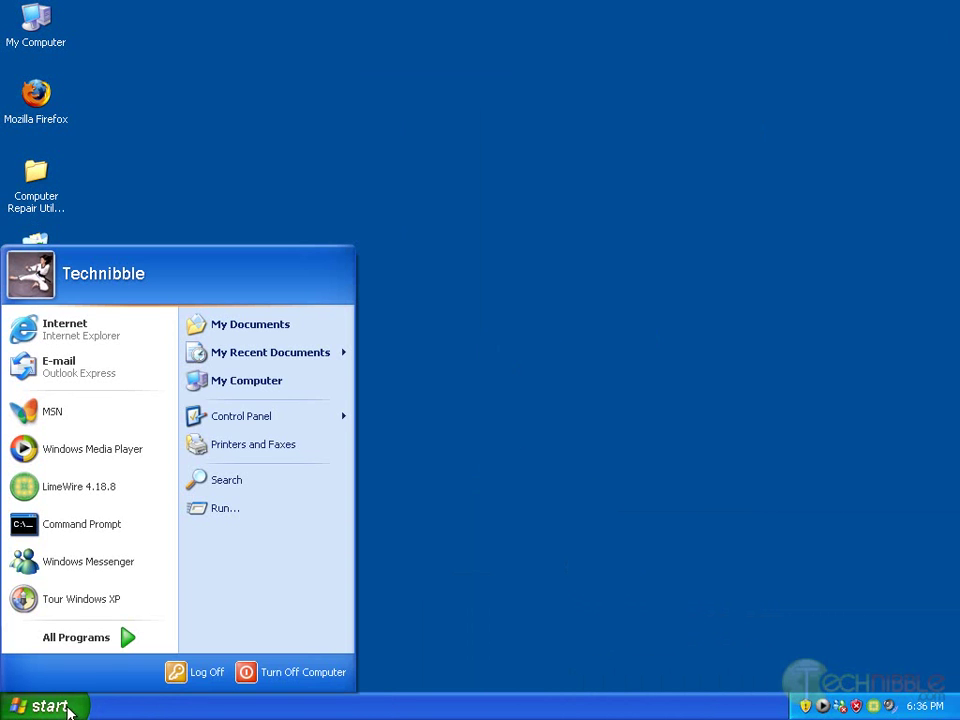
pyautogui.moveTo(268, 428)
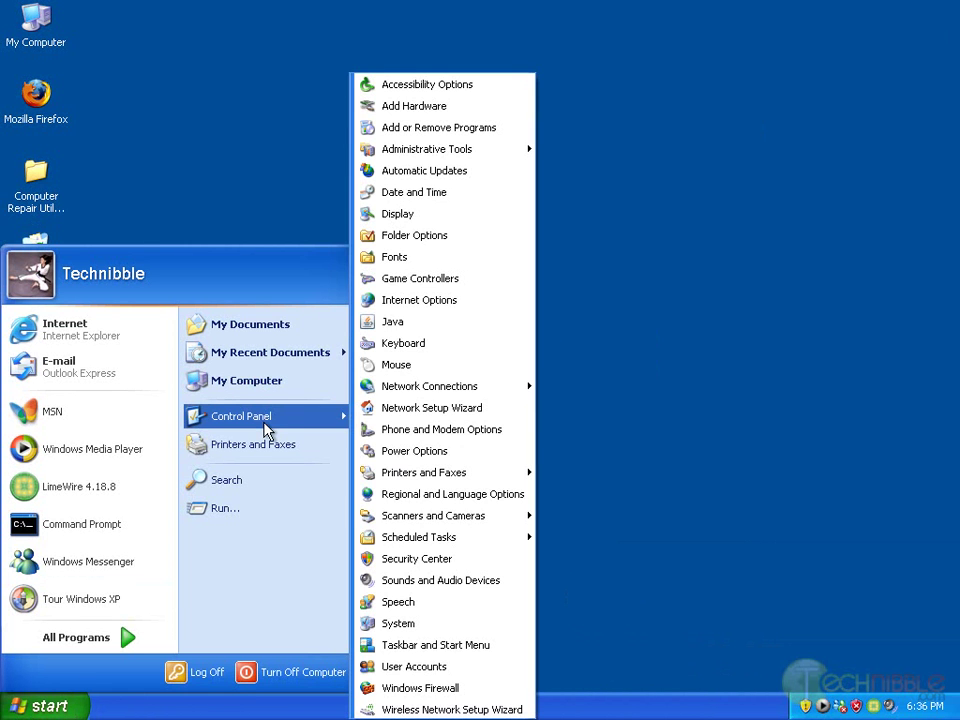
pyautogui.moveTo(321, 362)
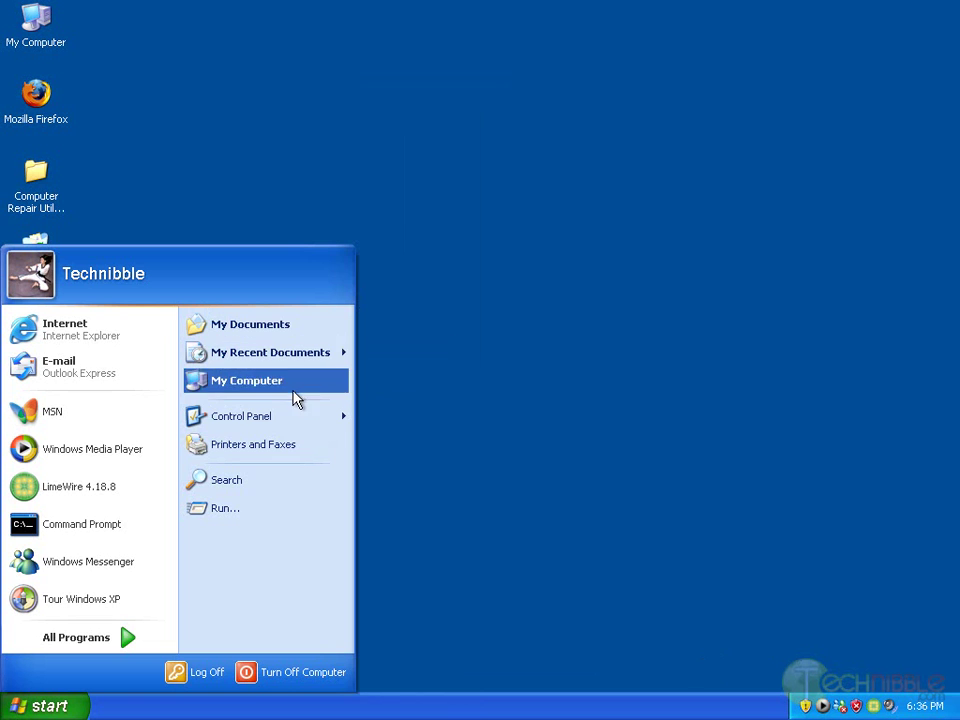
pyautogui.click(448, 134)
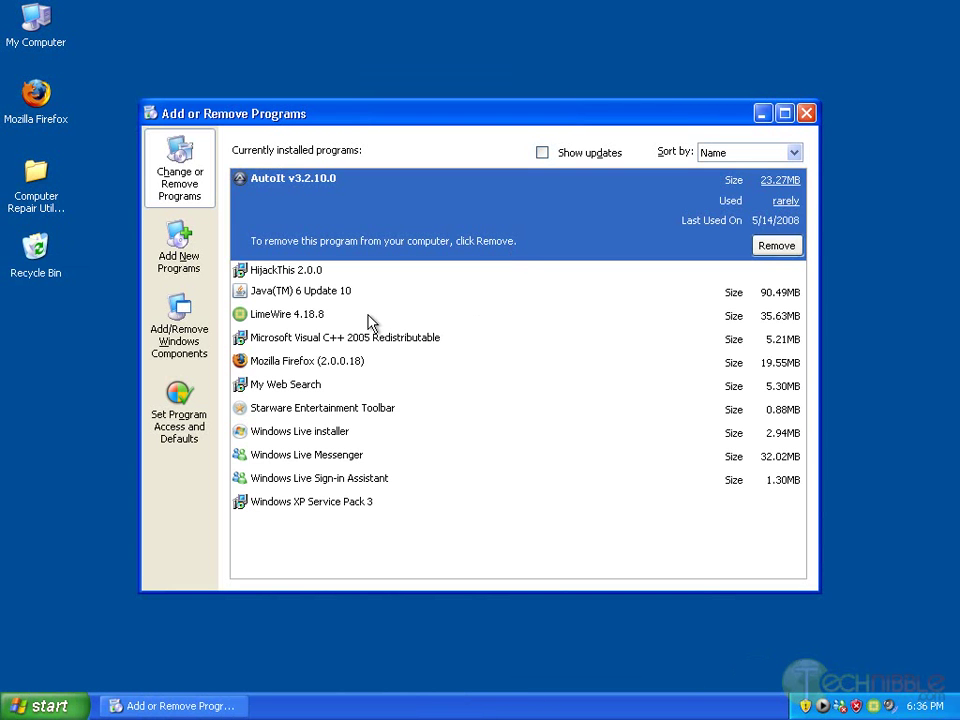
# - Examine the My Web Search and Starware Entertainment Toolbar entries among the installed programs, and close the window
pyautogui.click(298, 391)
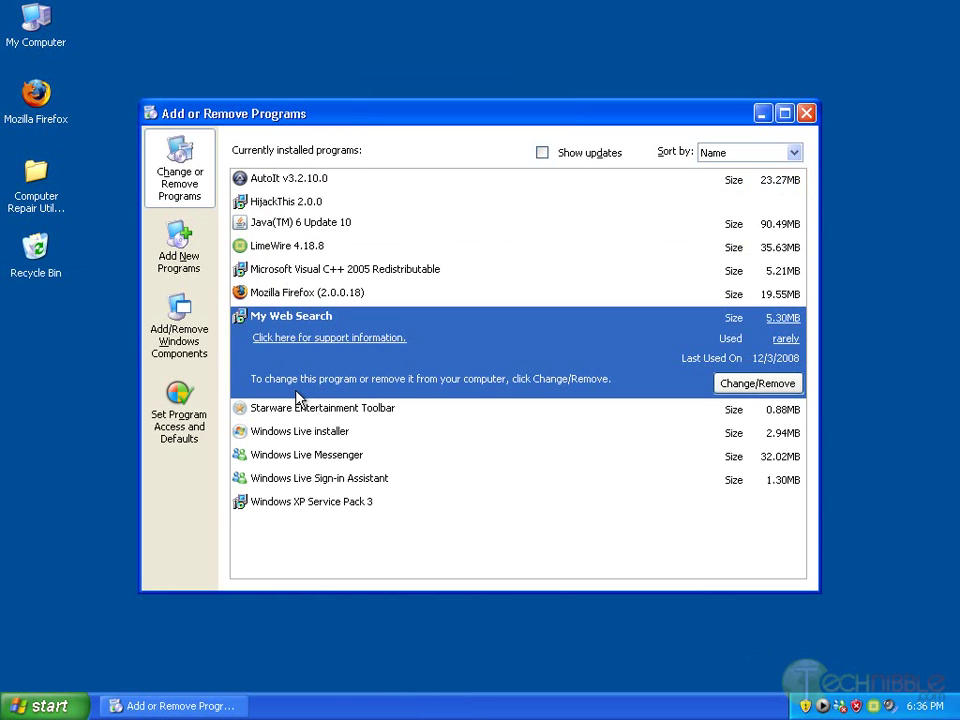
pyautogui.click(301, 408)
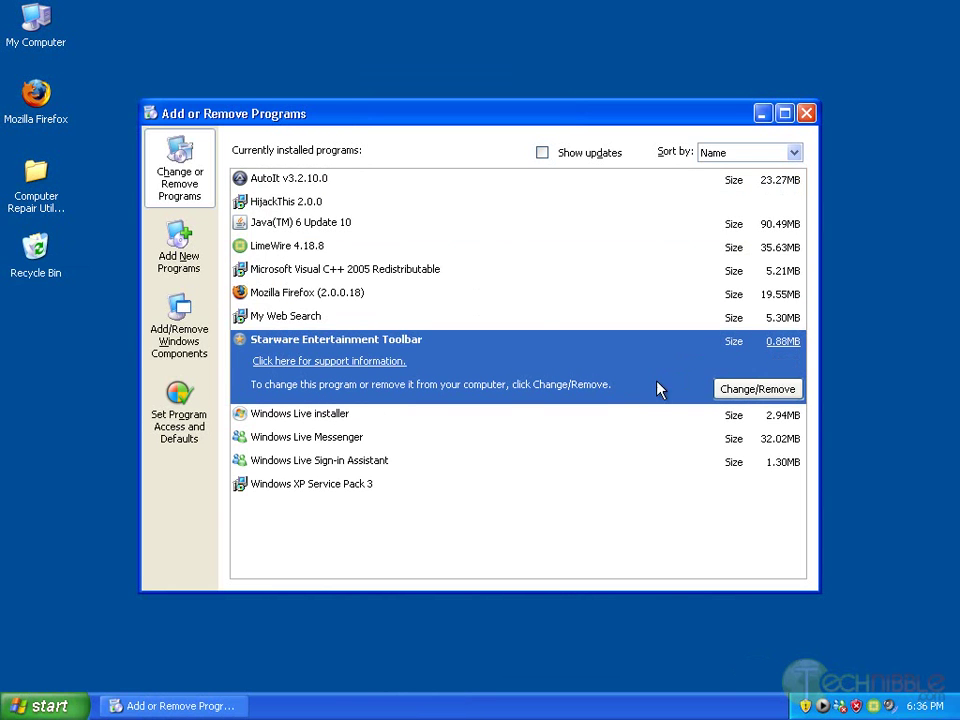
pyautogui.click(515, 328)
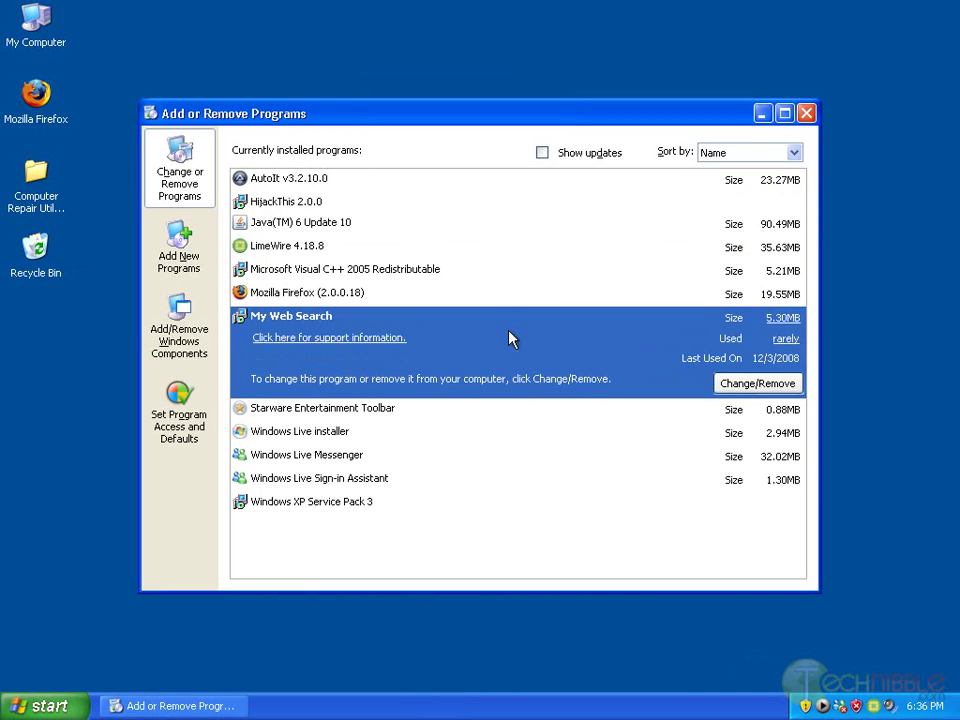
pyautogui.click(460, 410)
pyautogui.click(256, 318)
pyautogui.click(800, 117)
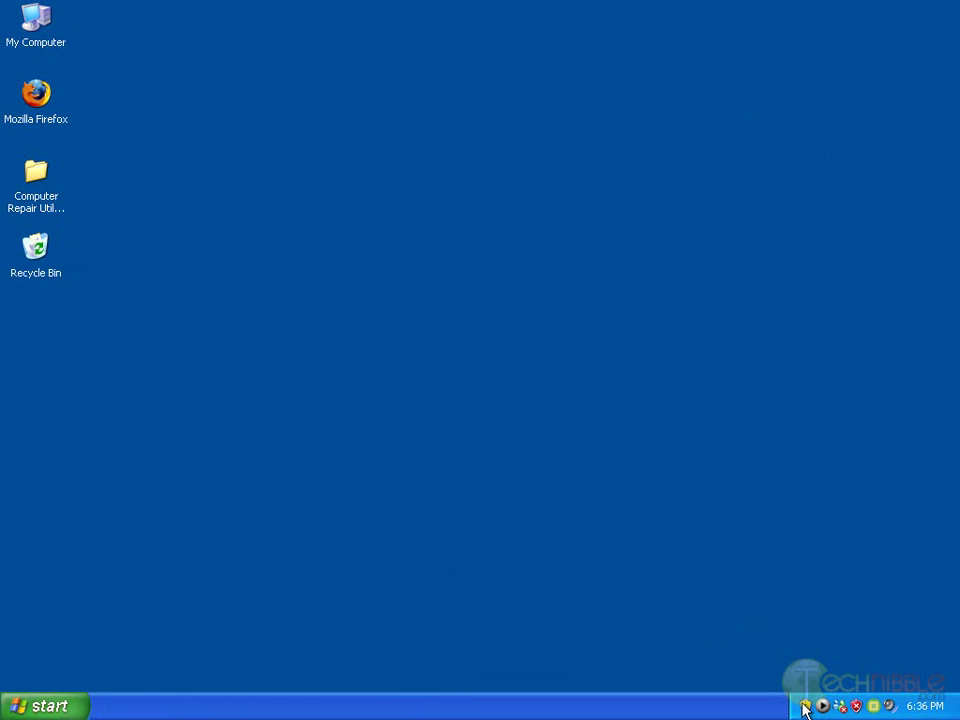
# - Launch HijackThis from the repair kit's Virus Malware Removal Tools, run a system scan only, and maximize its results window
pyautogui.rightClick(838, 708)
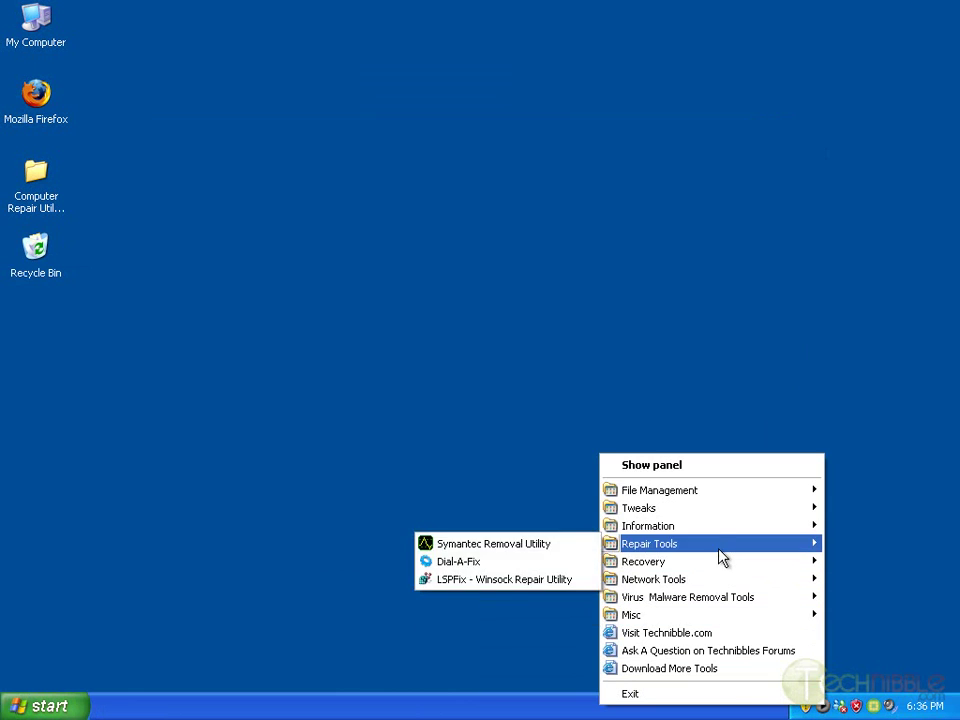
pyautogui.moveTo(714, 524)
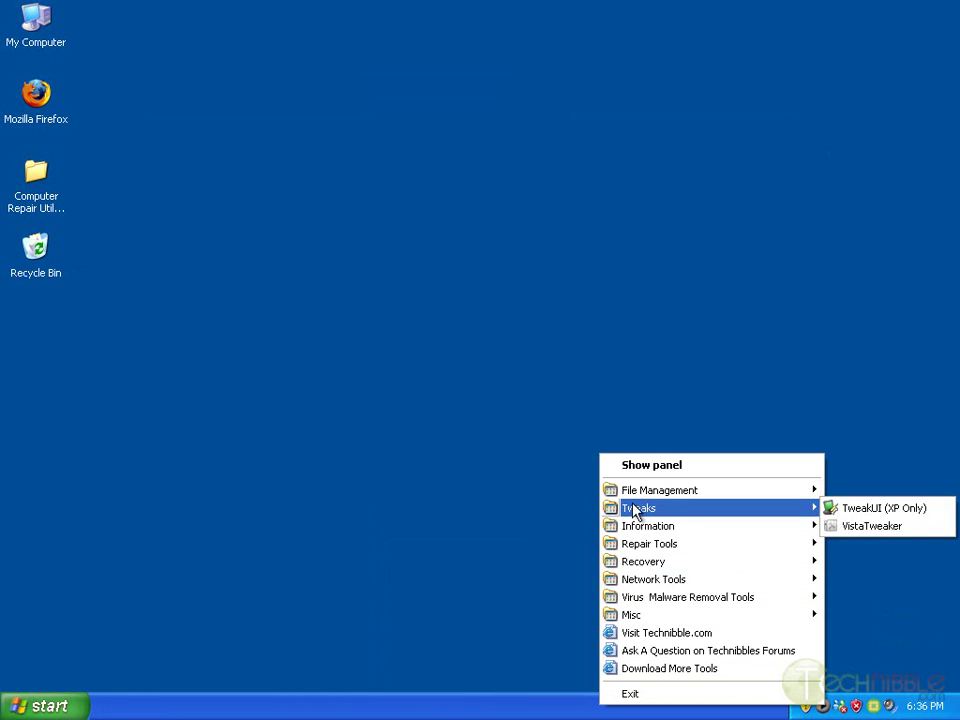
pyautogui.moveTo(667, 583)
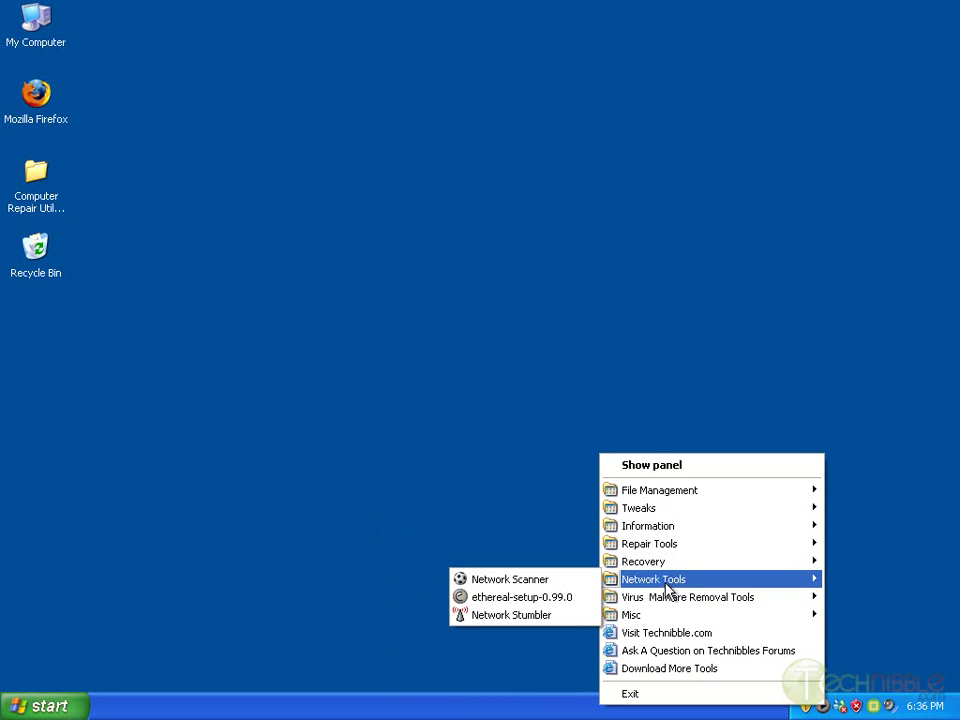
pyautogui.moveTo(640, 597)
pyautogui.click(508, 650)
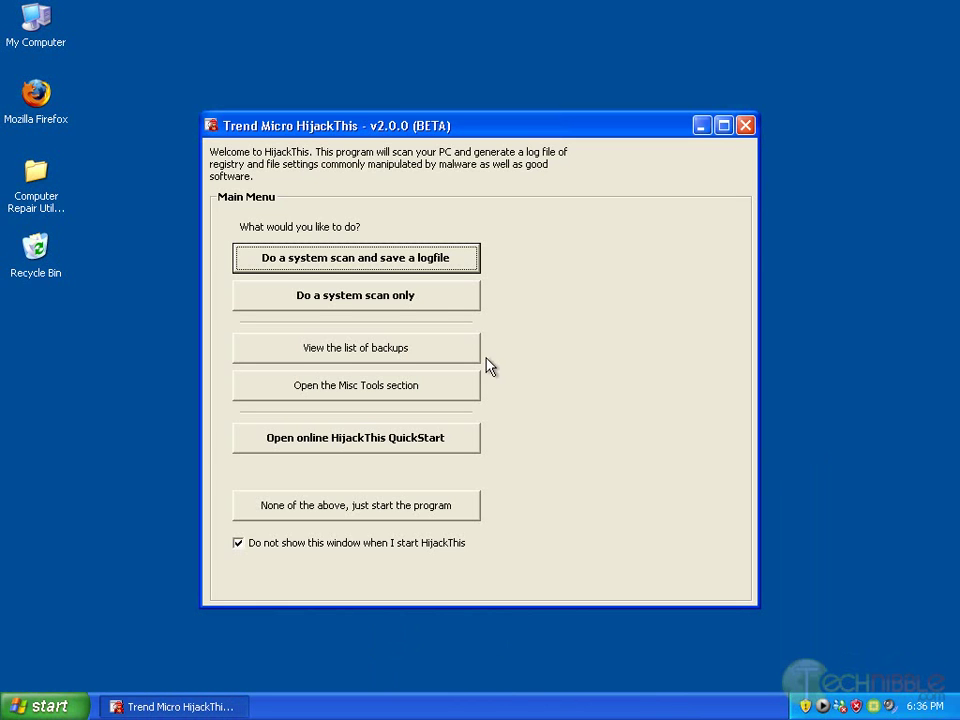
pyautogui.click(429, 296)
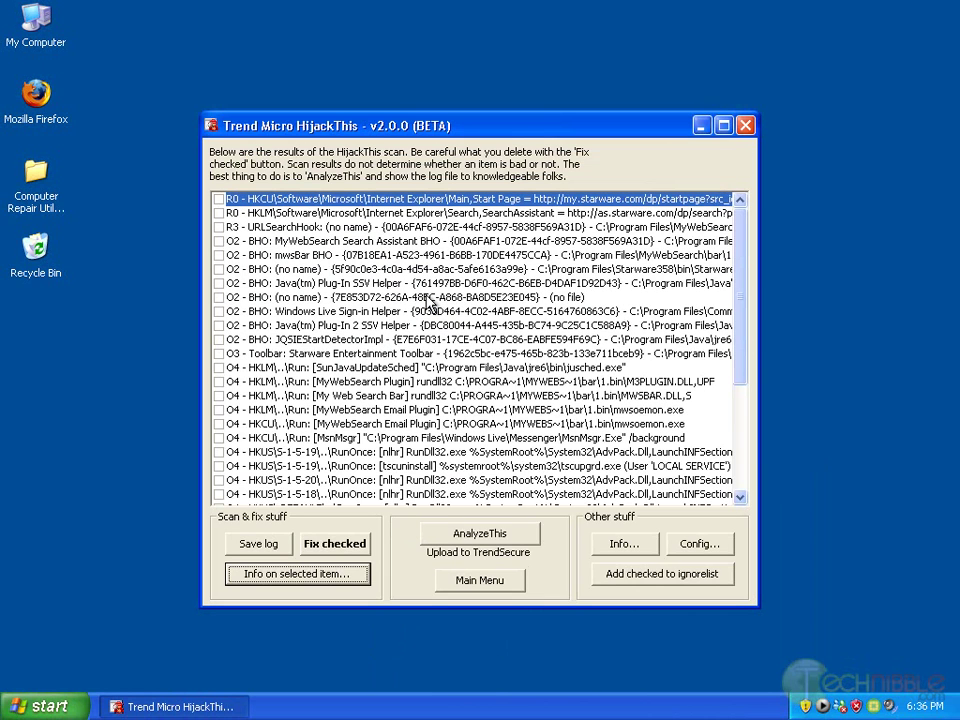
pyautogui.doubleClick(508, 126)
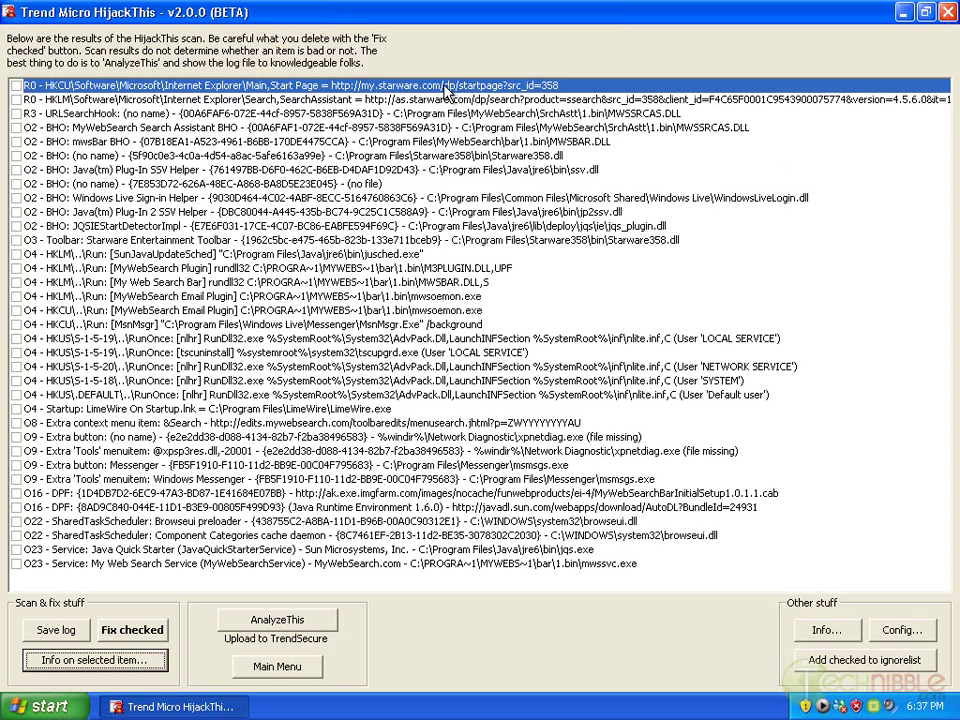
# - Mark the two R0 Starware start page and search assistant entries and the R3 URLSearchHook entry for fixing
pyautogui.click(16, 86)
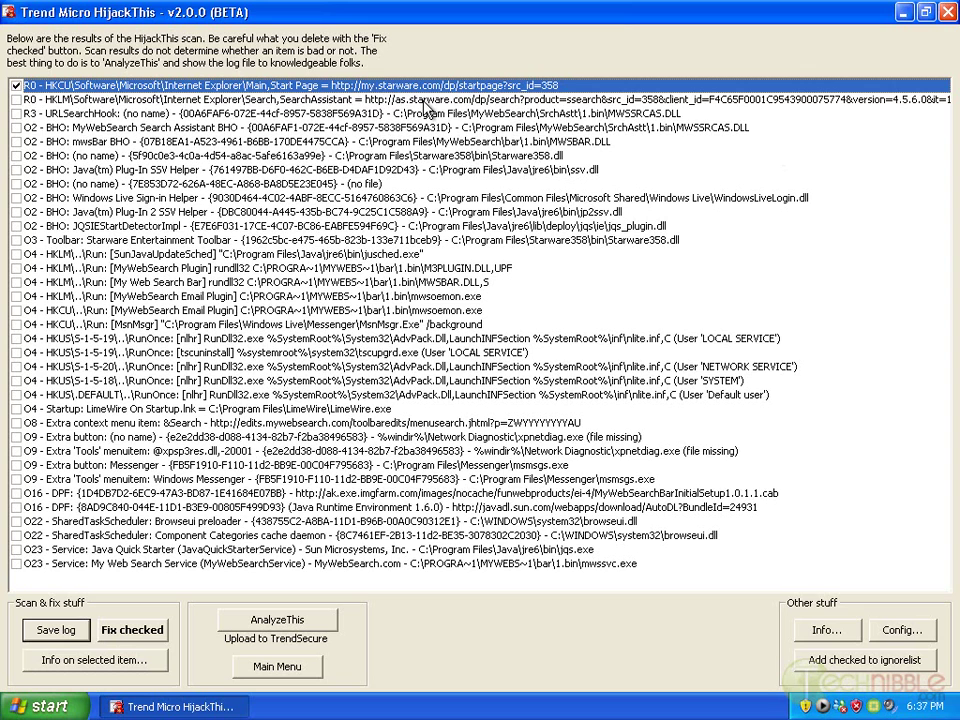
pyautogui.click(16, 100)
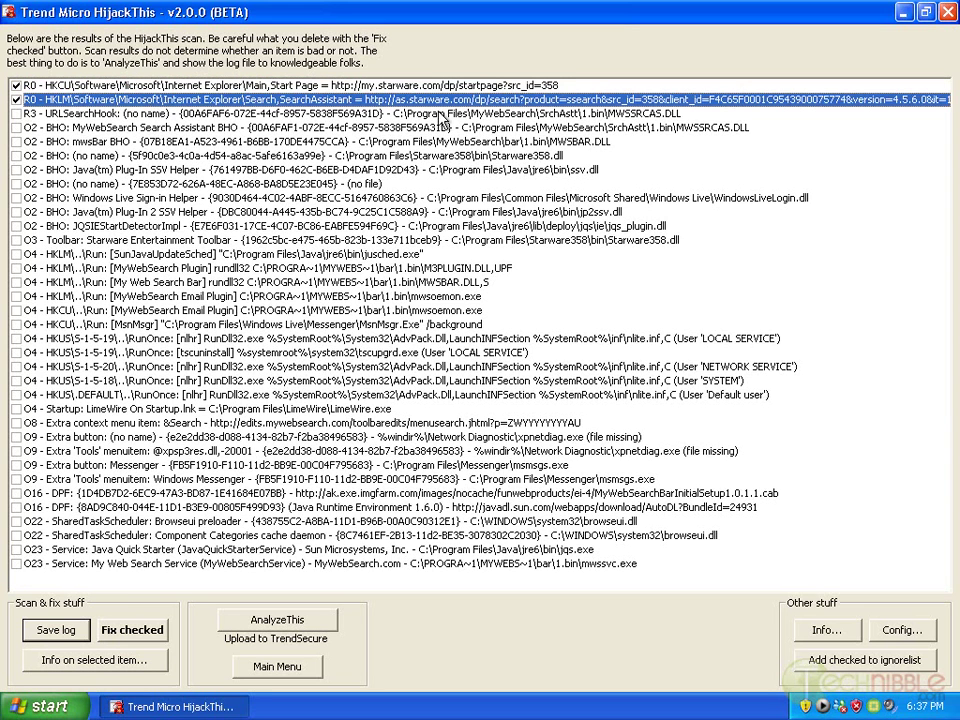
pyautogui.click(16, 114)
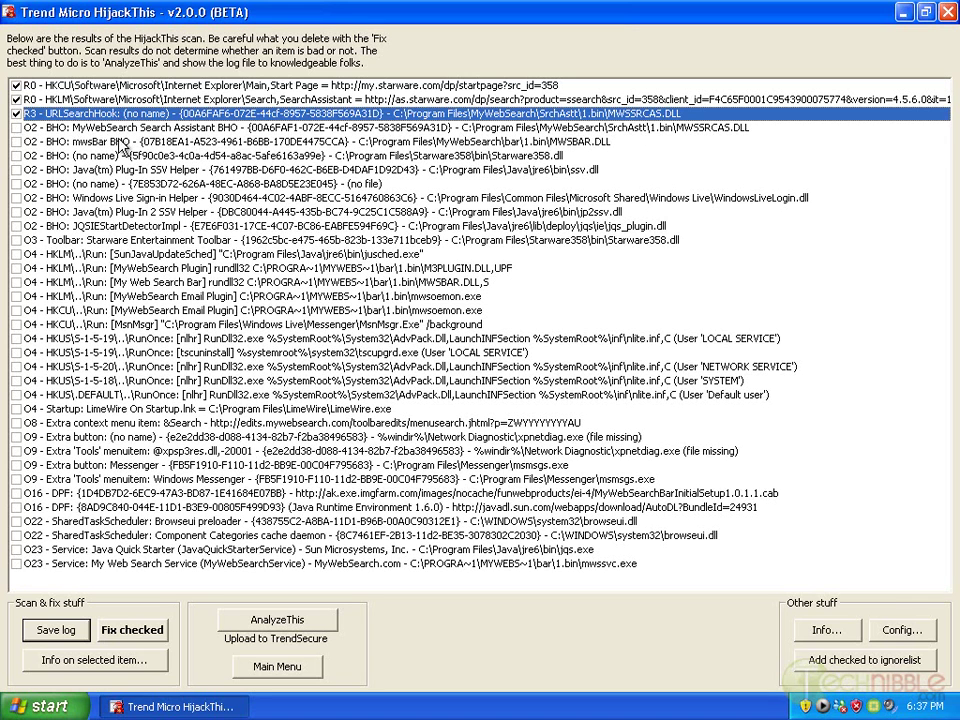
# - Mark the O2 BHO entries for MyWebSearch Search Assistant, mwsBar, Starware358.dll and the unnamed one with no file
pyautogui.click(16, 128)
pyautogui.click(16, 142)
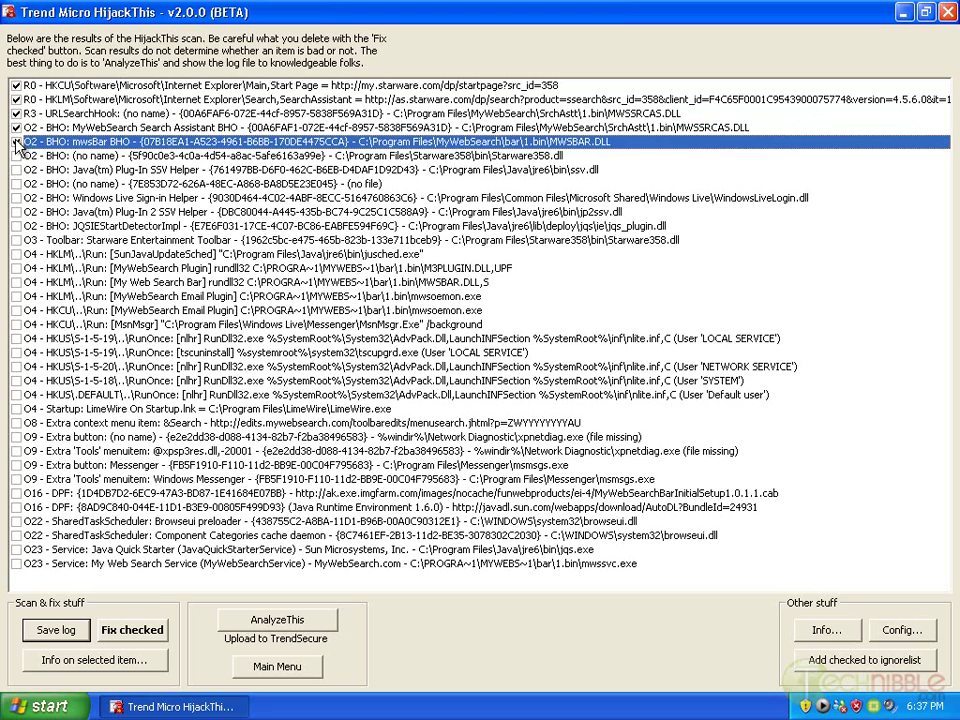
pyautogui.click(16, 156)
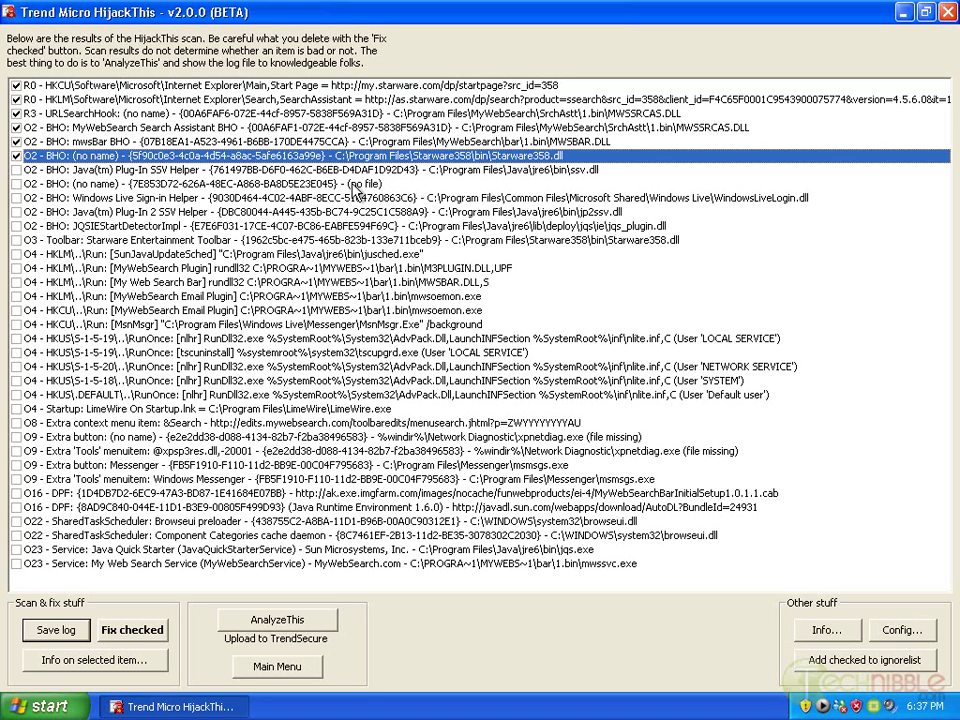
pyautogui.click(16, 185)
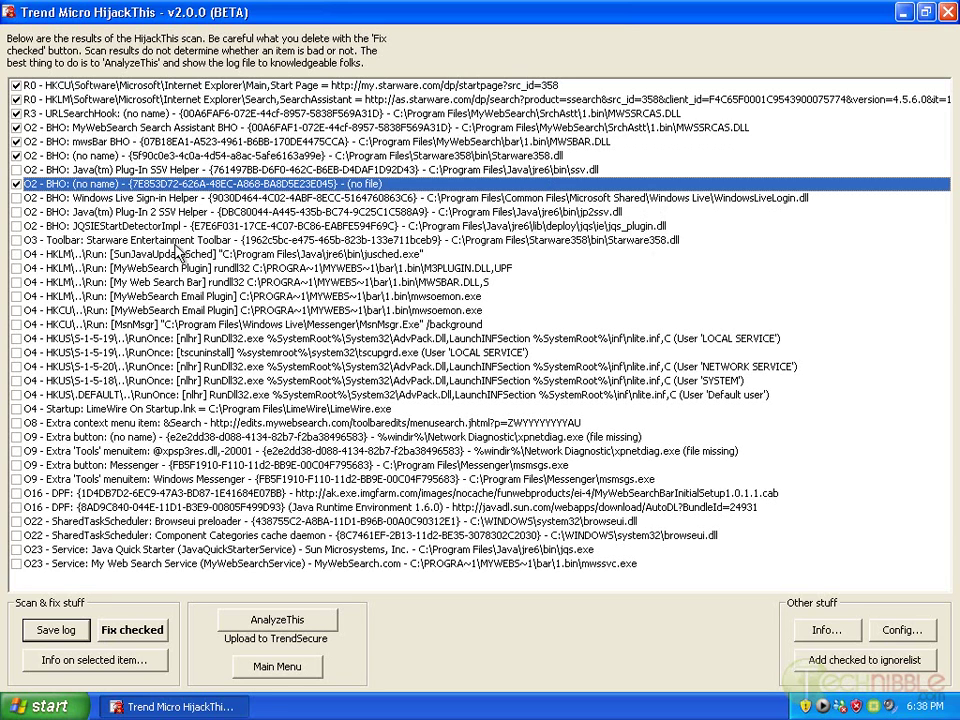
# - Mark the O3 Starware Entertainment Toolbar and the four O4 MyWebSearch startup entries: Plugin, Search Bar and both Email Plugins
pyautogui.click(16, 241)
pyautogui.click(16, 241)
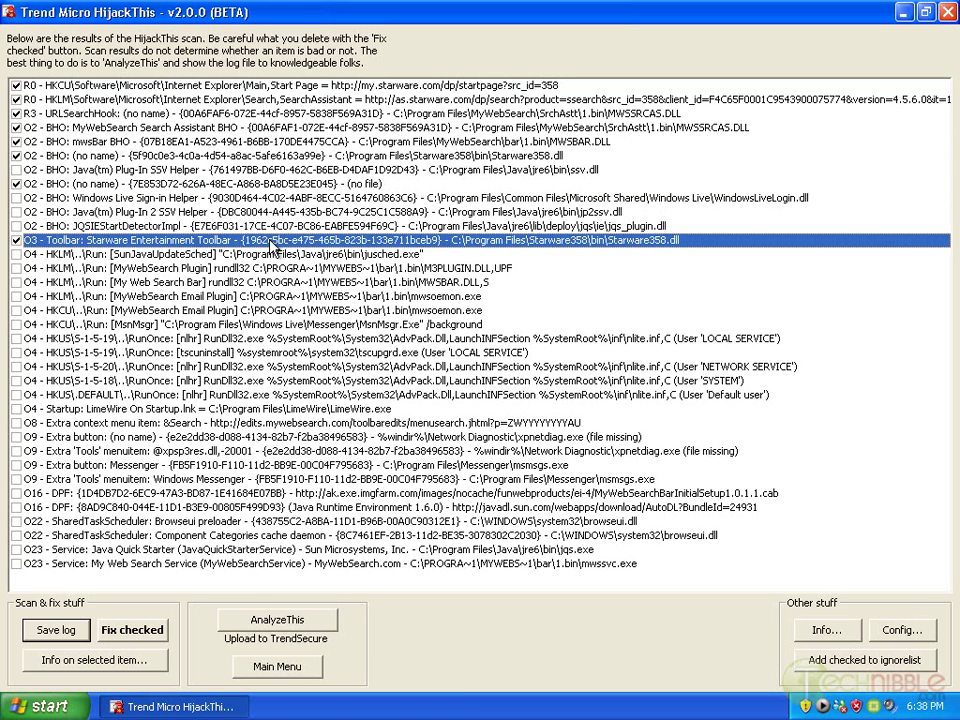
pyautogui.click(16, 268)
pyautogui.click(16, 282)
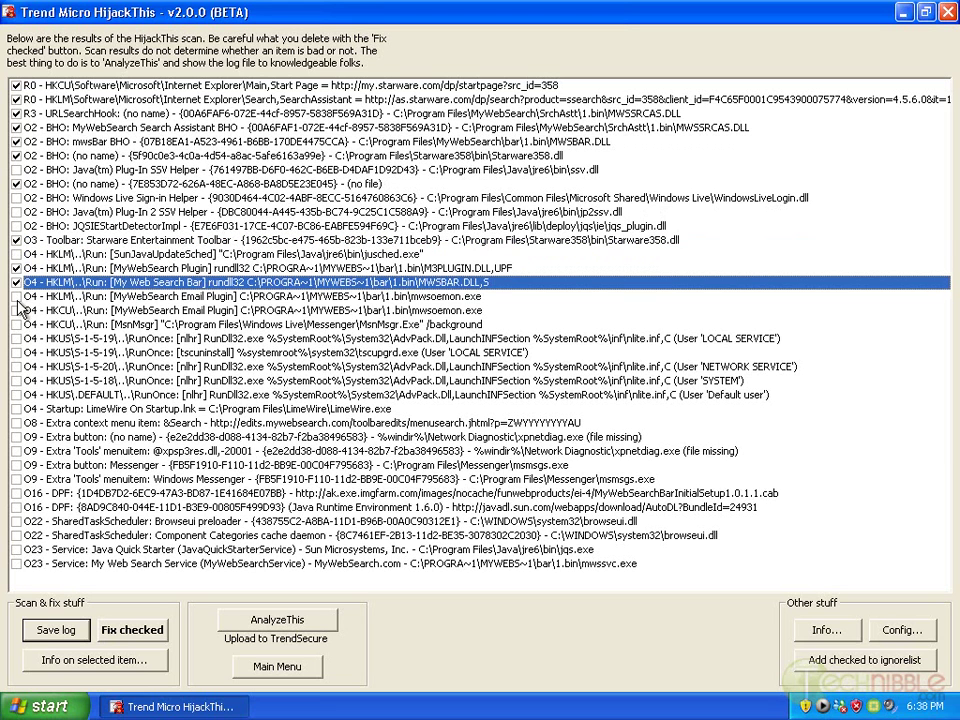
pyautogui.click(16, 296)
pyautogui.click(16, 310)
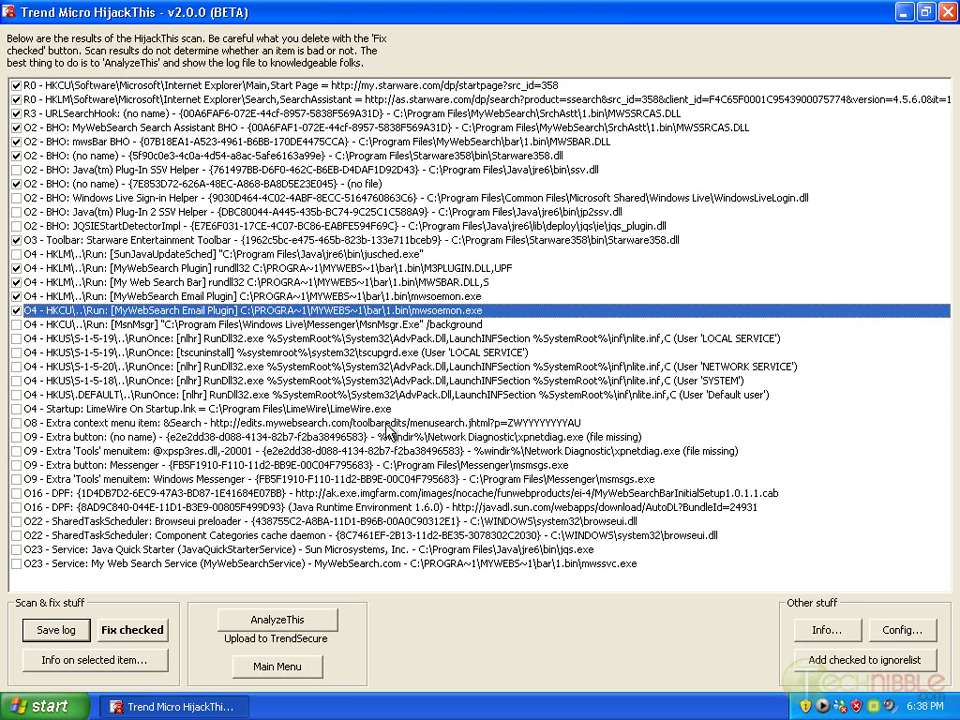
# - Mark the O8 &Search entry, both O9 xpnetdiag.exe entries, the O16 MyWebSearch DPF entry and the O23 My Web Search Service for fixing
pyautogui.click(16, 437)
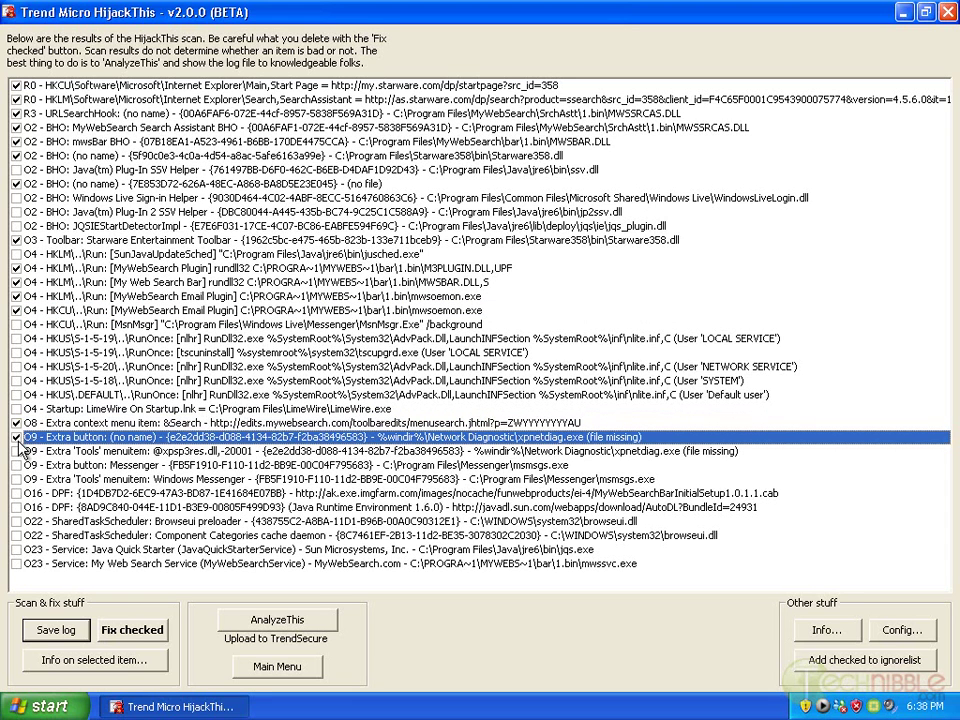
pyautogui.click(16, 451)
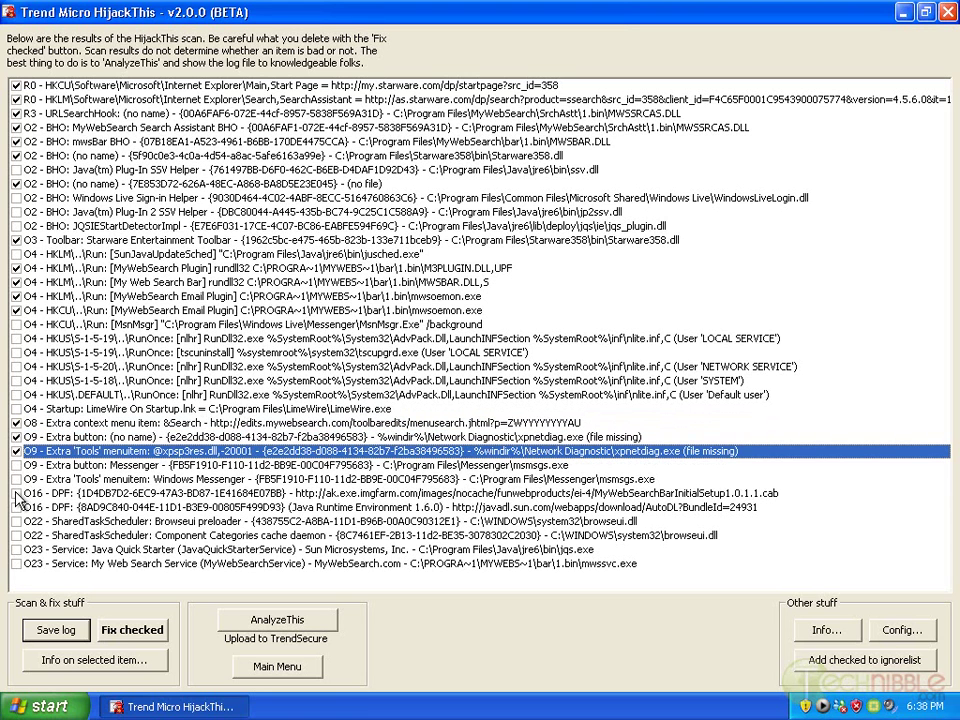
pyautogui.click(16, 493)
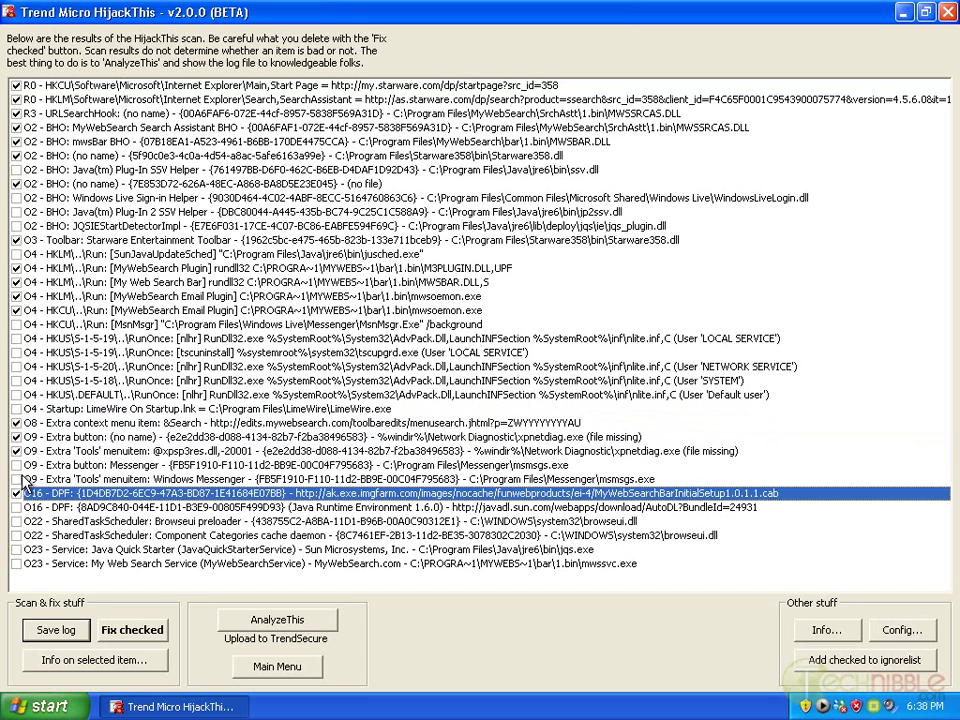
pyautogui.click(17, 564)
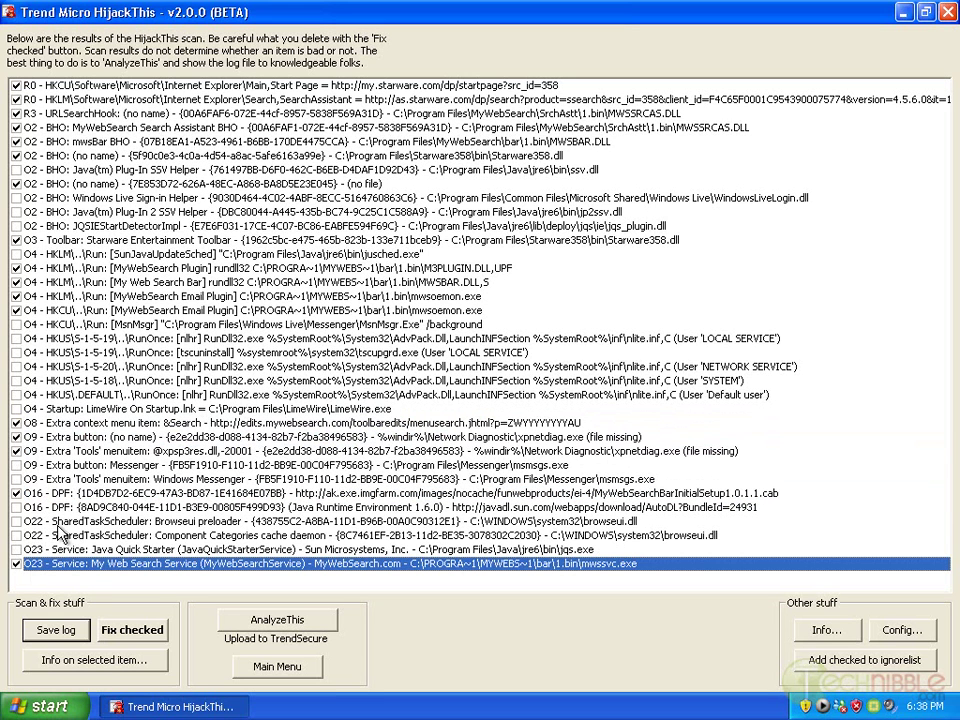
# - Save the scan log to the Desktop as hijackthis.log and return to the HijackThis results
pyautogui.click(71, 631)
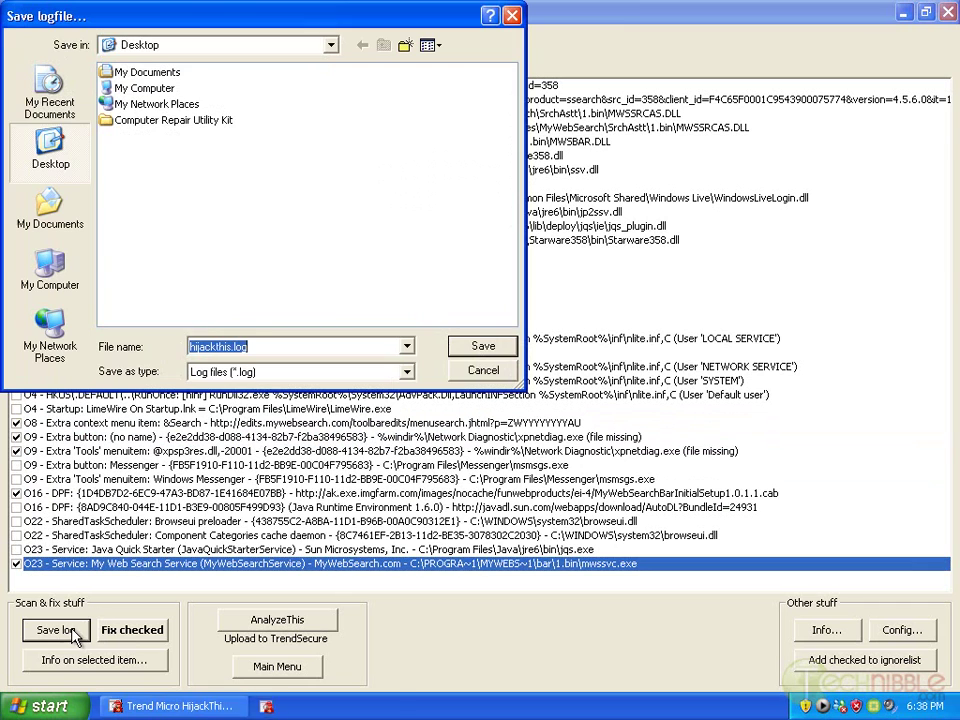
pyautogui.click(501, 353)
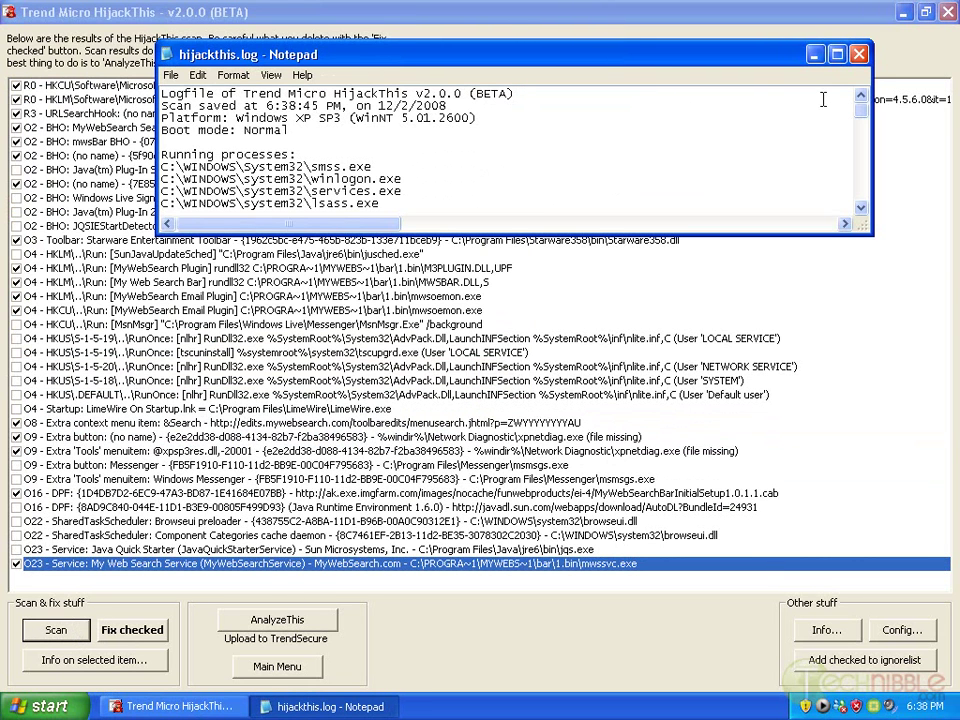
pyautogui.click(606, 36)
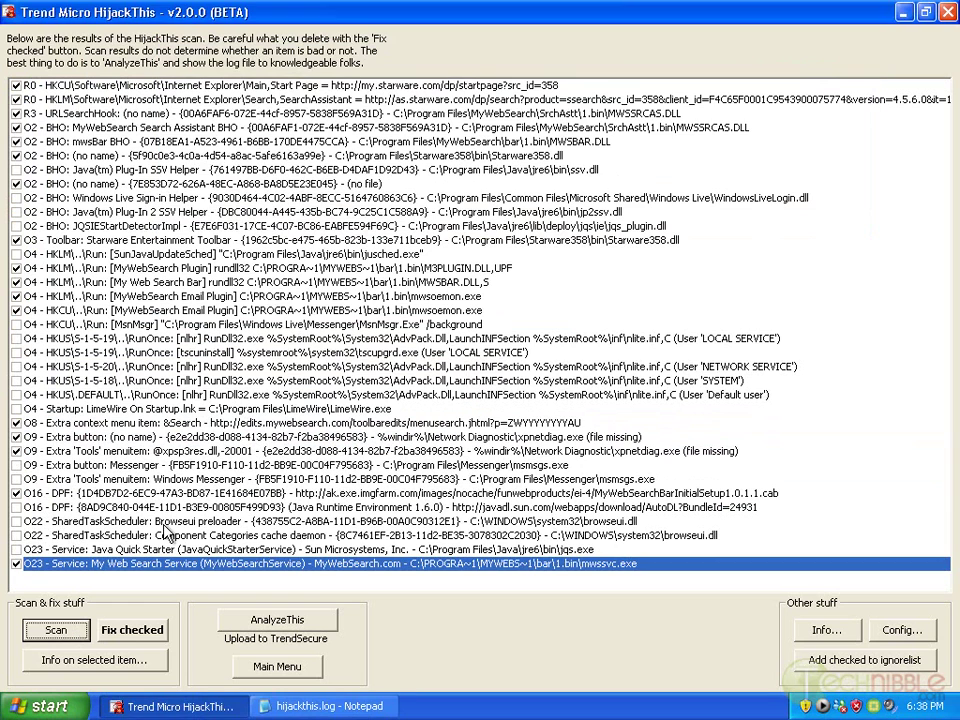
# - Fix all the marked malware entries, confirming their permanent removal, and scan the system again
pyautogui.click(133, 630)
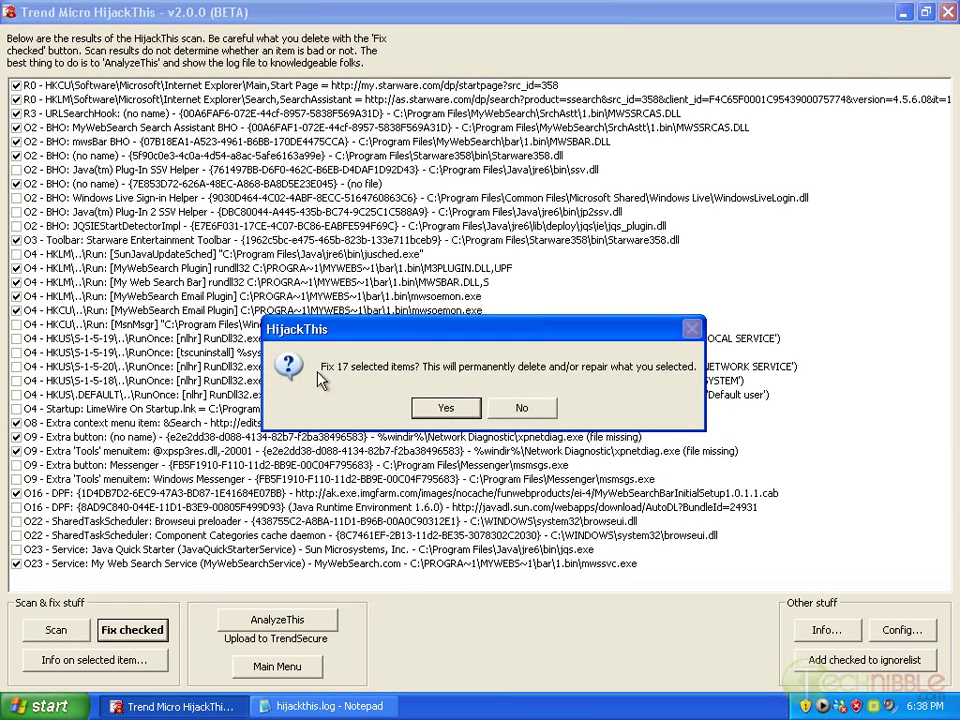
pyautogui.click(438, 410)
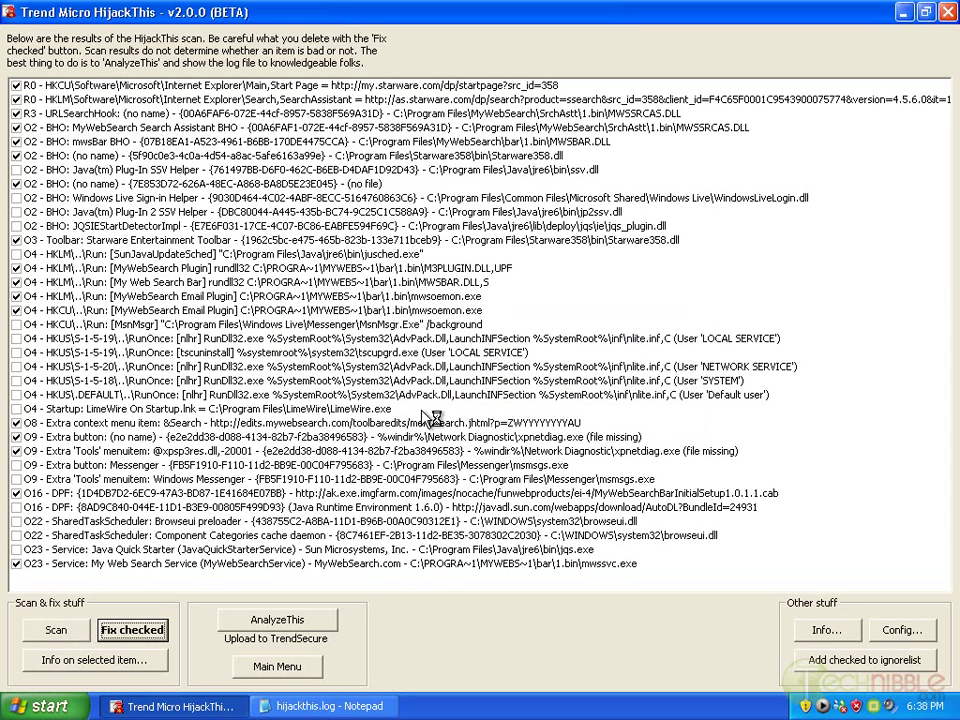
pyautogui.click(457, 409)
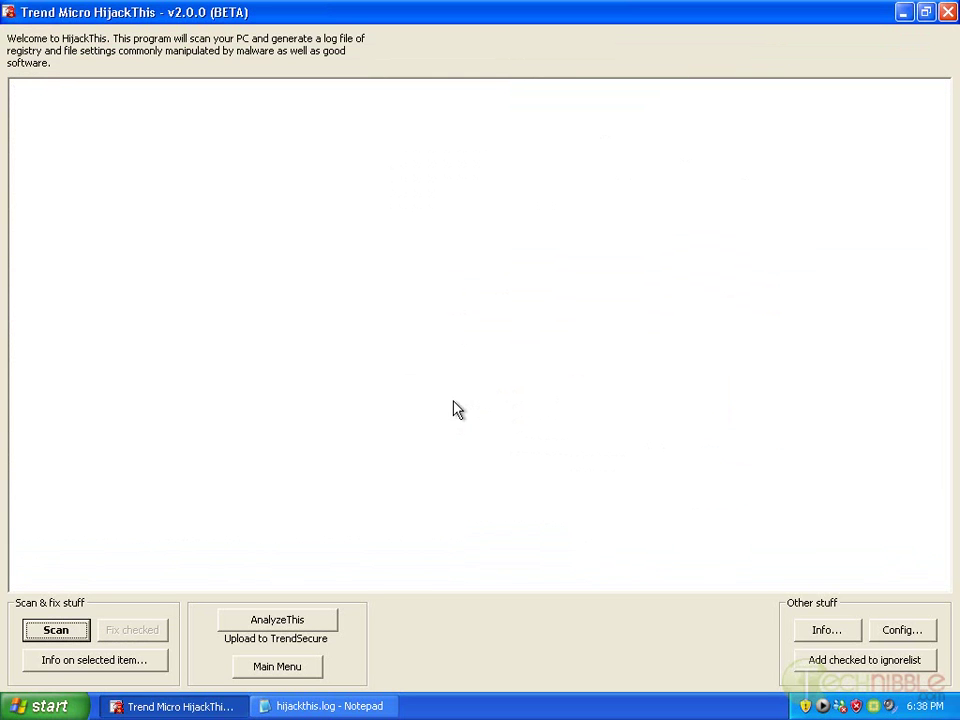
pyautogui.click(56, 630)
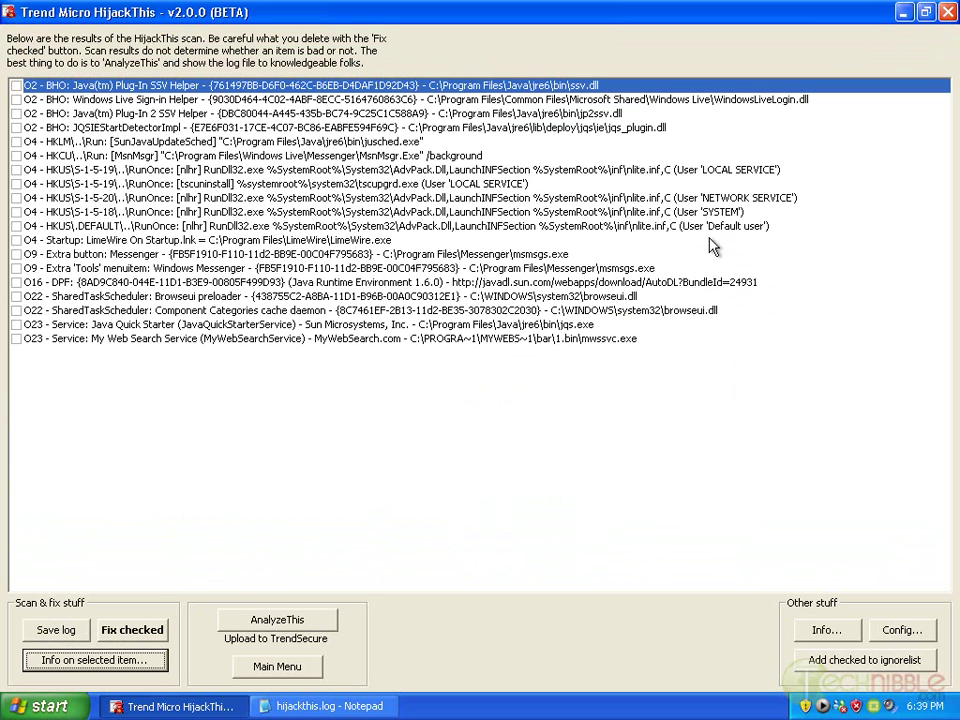
# - Try to fix the remaining O23 My Web Search Service entry, rescan to check it, and close HijackThis
pyautogui.click(16, 339)
pyautogui.click(128, 630)
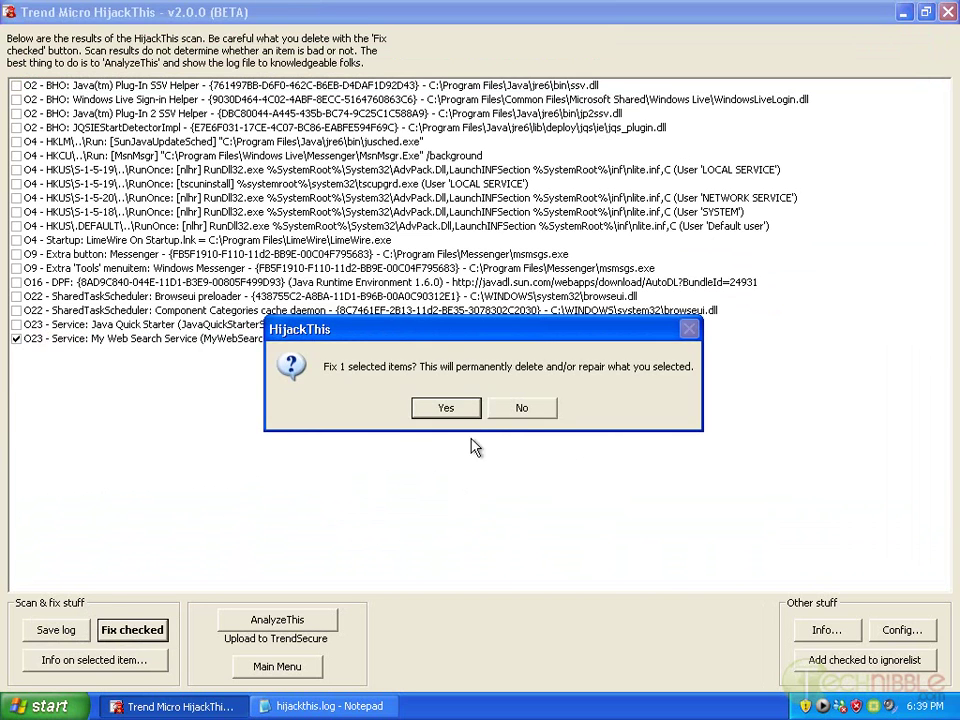
pyautogui.click(447, 410)
pyautogui.click(50, 629)
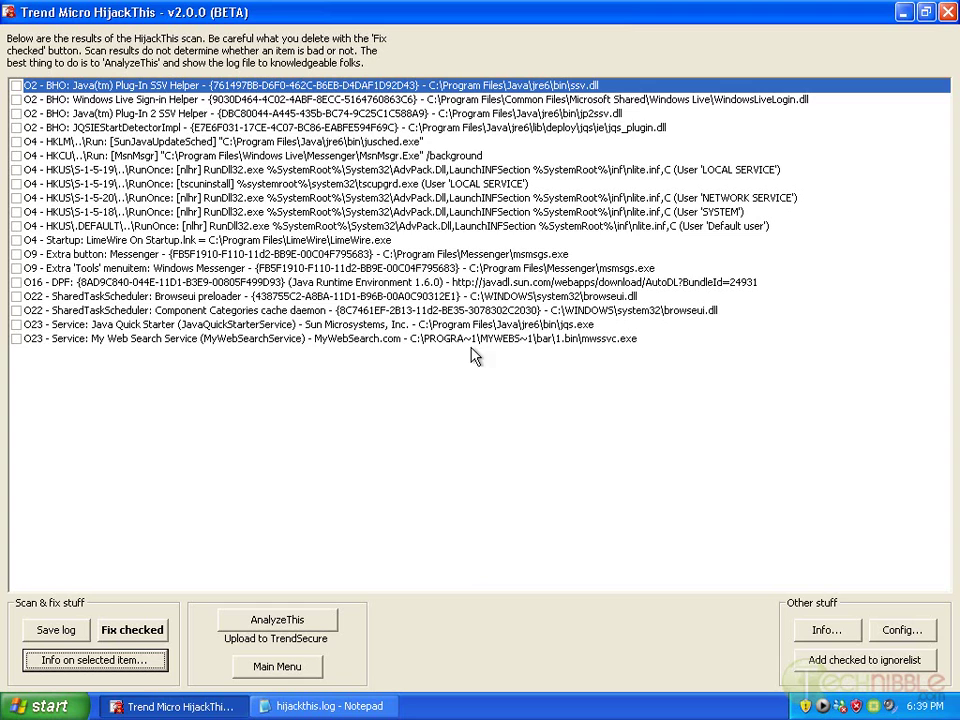
pyautogui.click(947, 12)
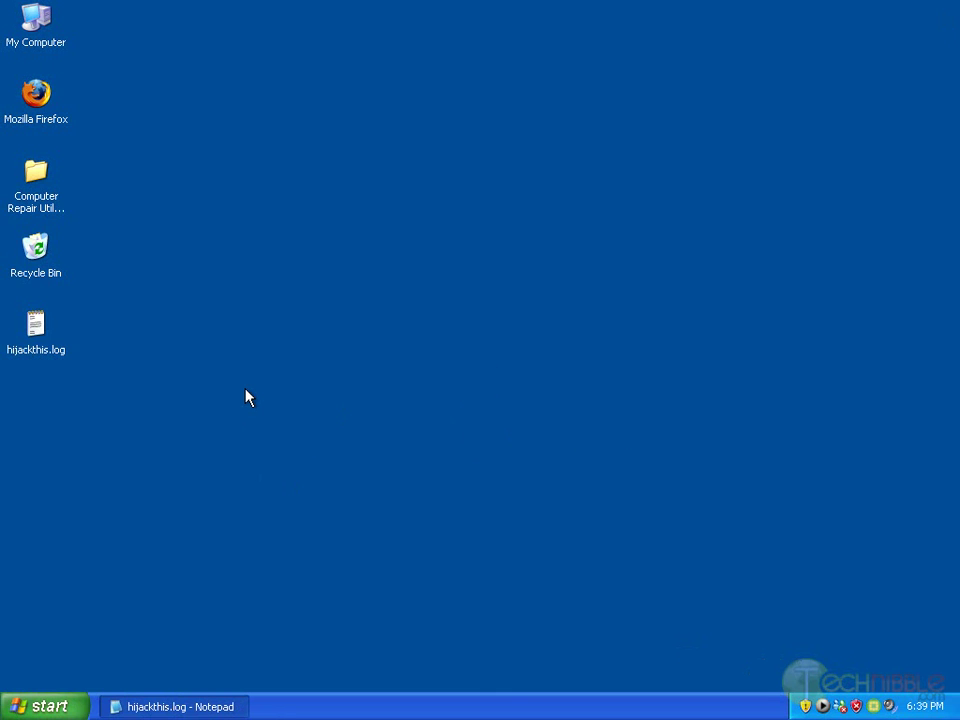
pyautogui.click(45, 705)
pyautogui.click(112, 342)
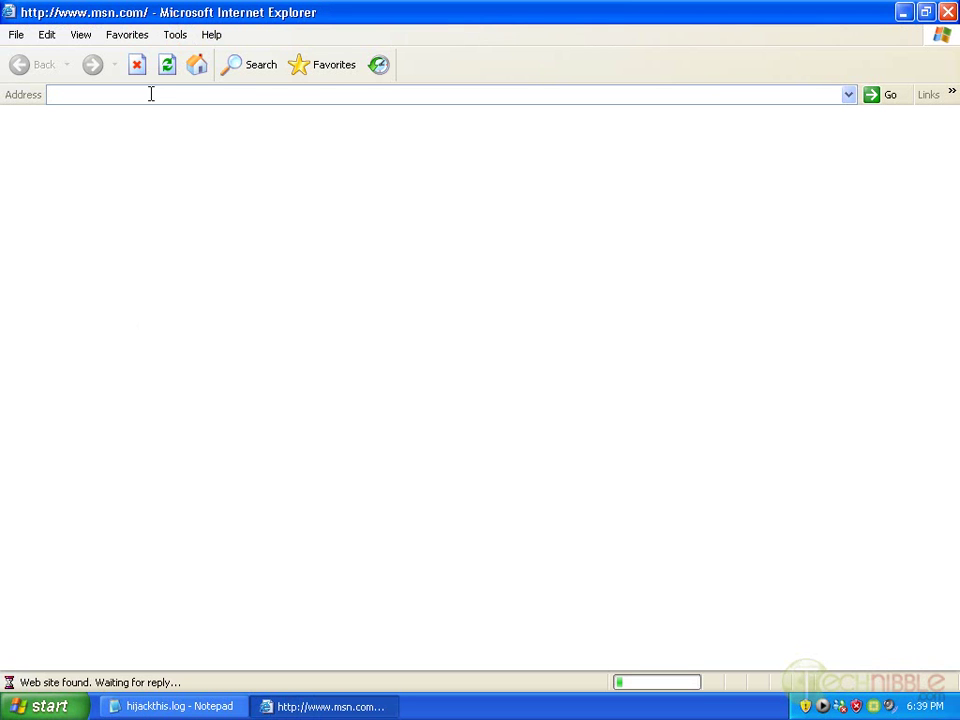
pyautogui.click(137, 64)
pyautogui.click(154, 94)
pyautogui.write('hijac')
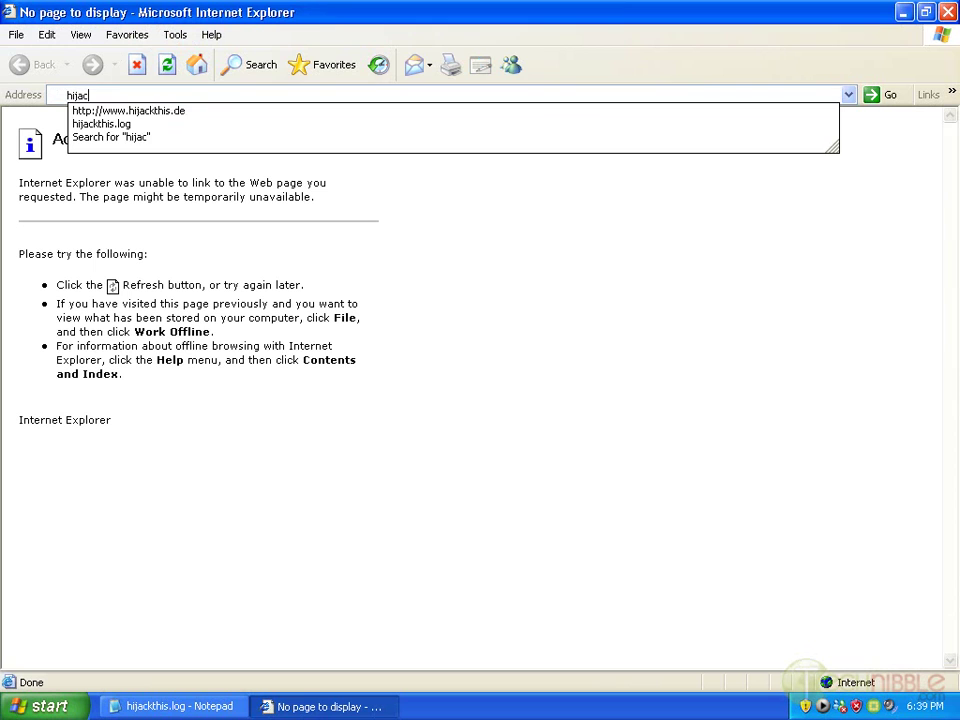
pyautogui.press('Down')
pyautogui.press('Return')
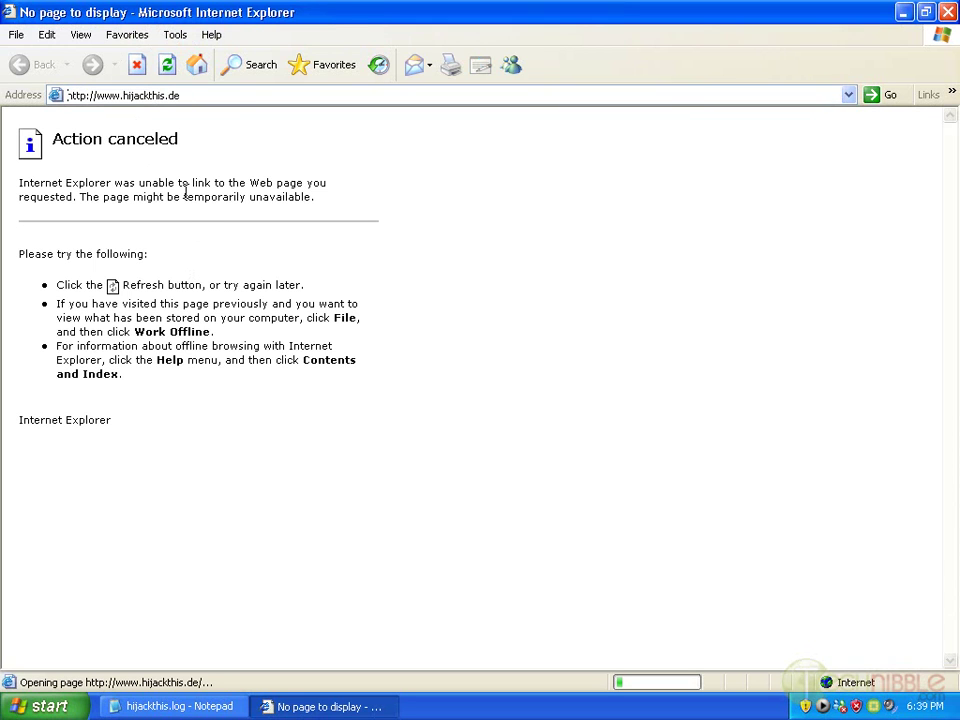
# - Copy the entire hijackthis.log text from Notepad into the log file box on hijackthis.de and have it analyzed
pyautogui.click(182, 703)
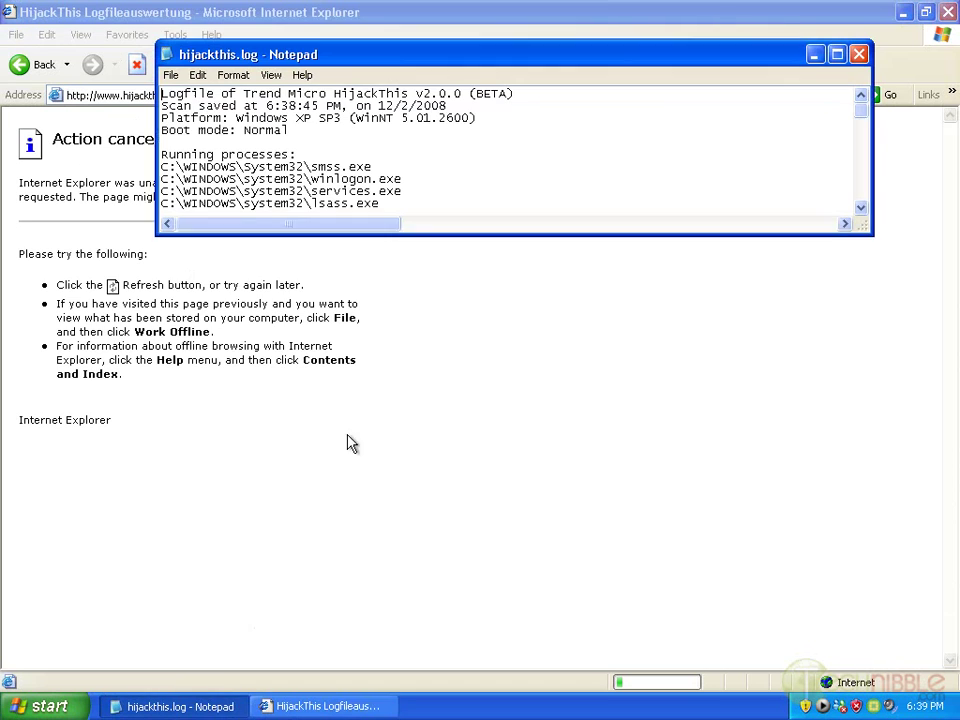
pyautogui.hotkey('ctrl', 'a')
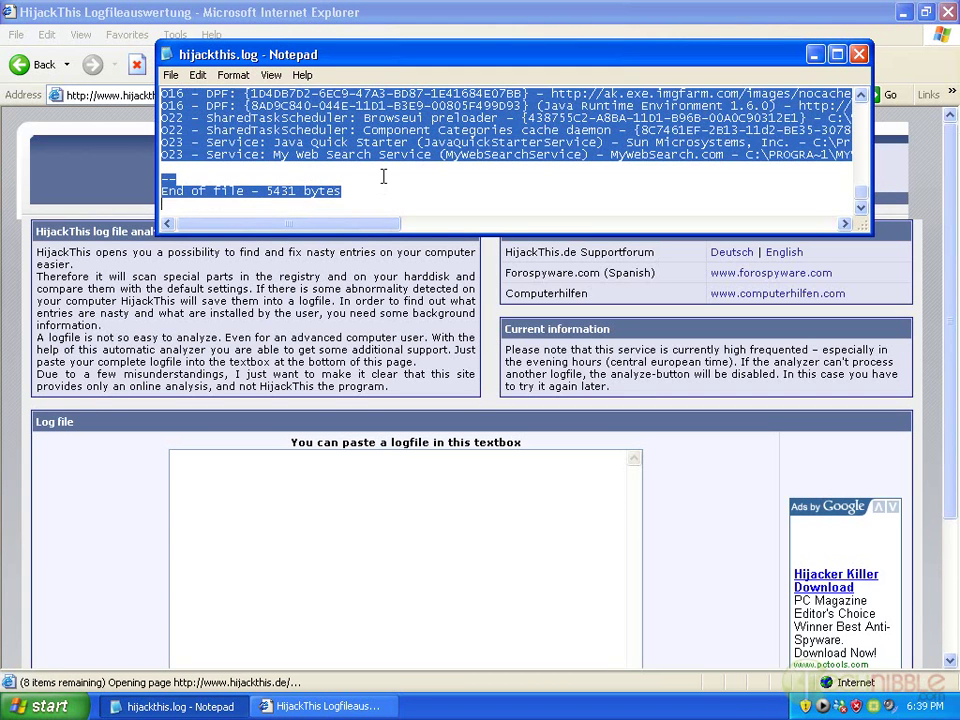
pyautogui.click(288, 508)
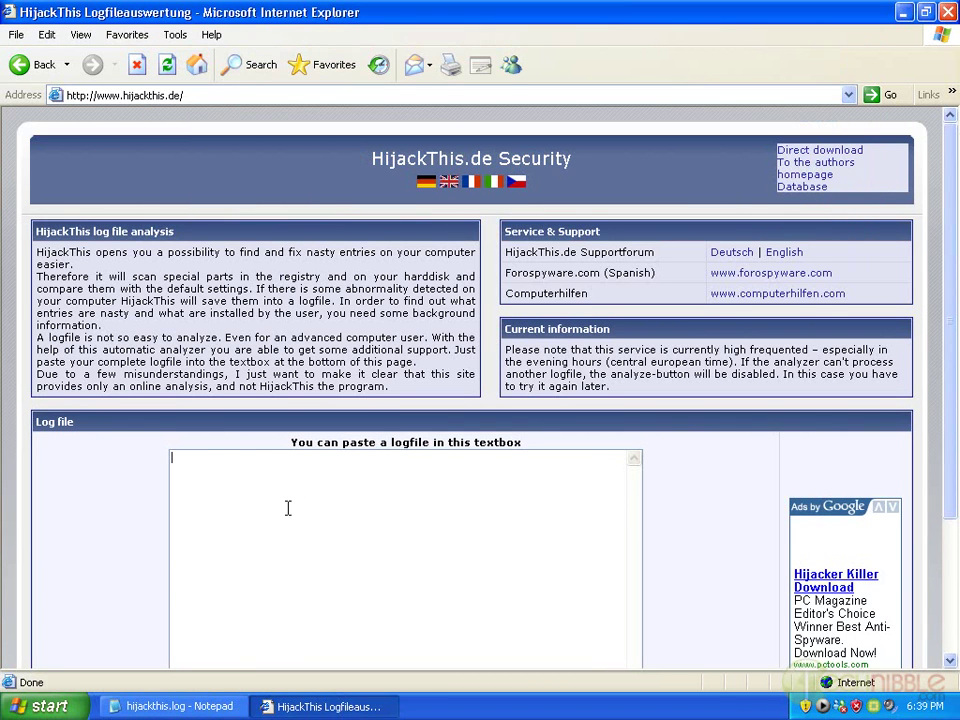
pyautogui.hotkey('ctrl', 'v')
pyautogui.scroll(-3, 493, 521)
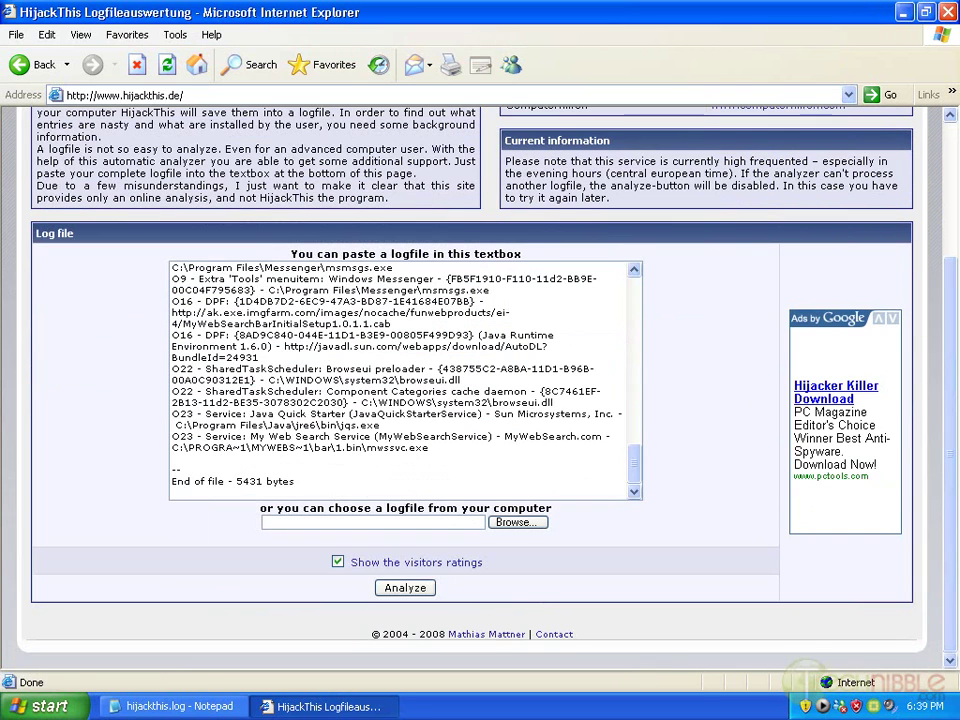
pyautogui.click(405, 588)
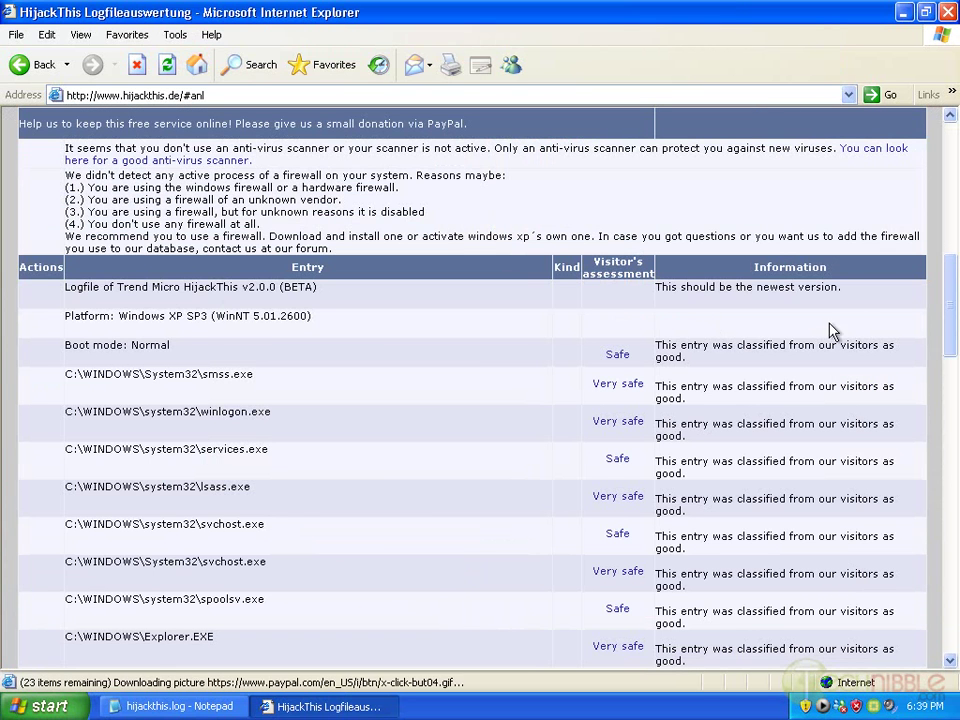
# - Review the safe and nasty ratings in the online log analysis, and close the browser and the Notepad log
pyautogui.moveTo(953, 281); pyautogui.dragTo(955, 433)
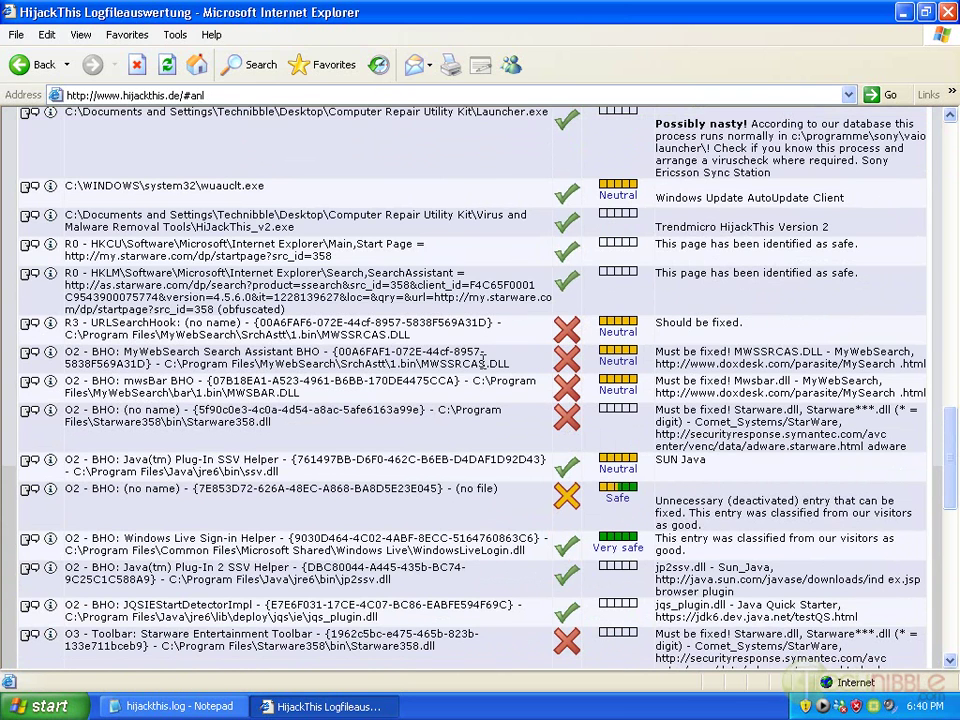
pyautogui.scroll(2, 483, 357)
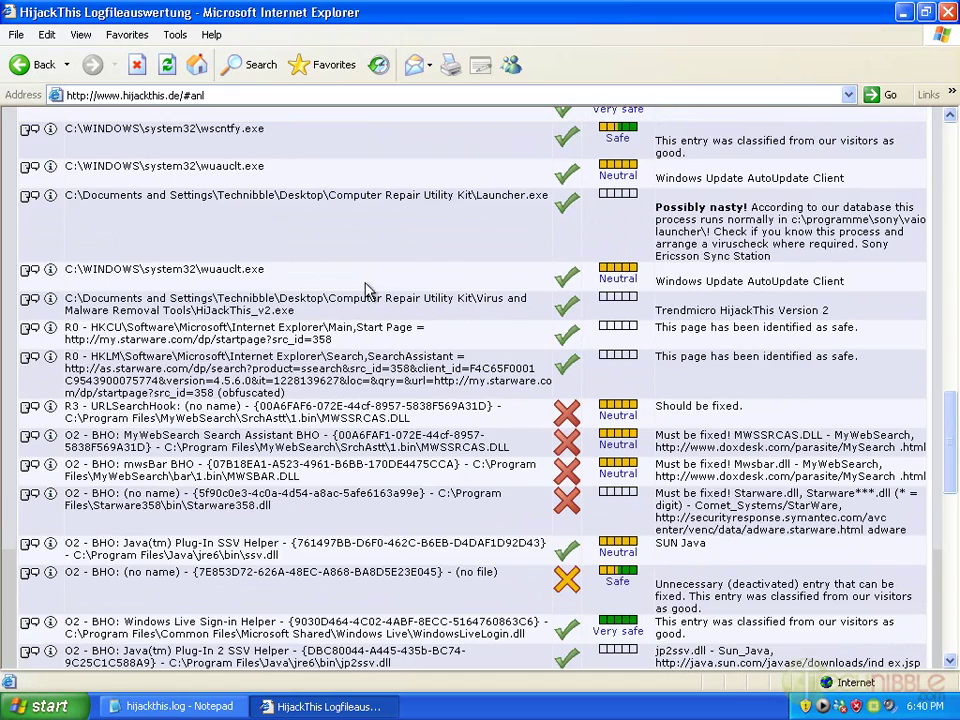
pyautogui.scroll(2, 300, 280)
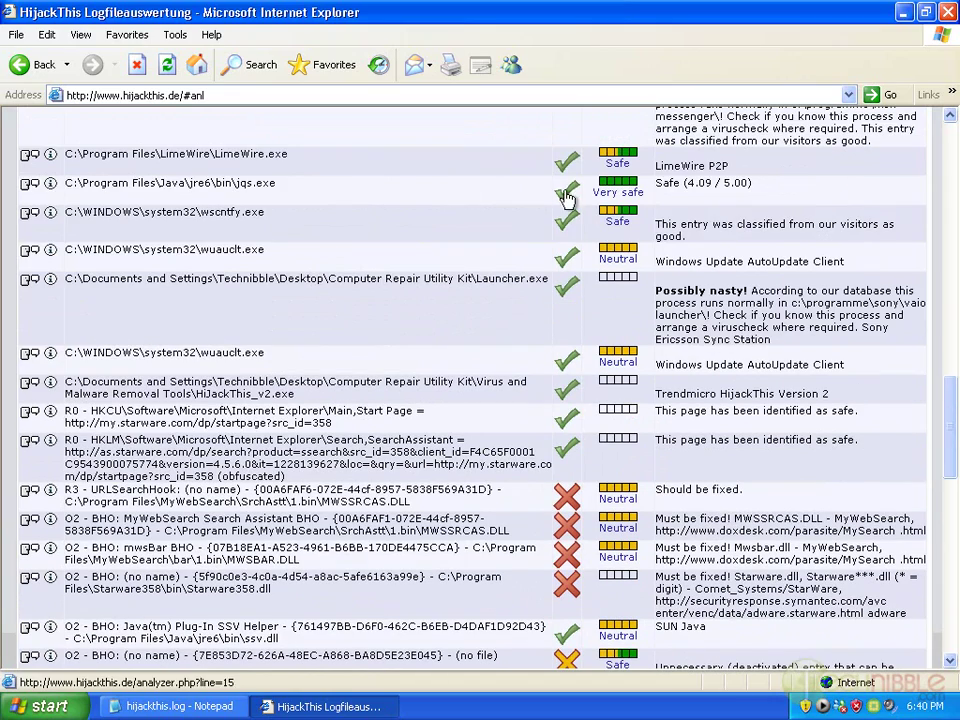
pyautogui.scroll(-20, 525, 208)
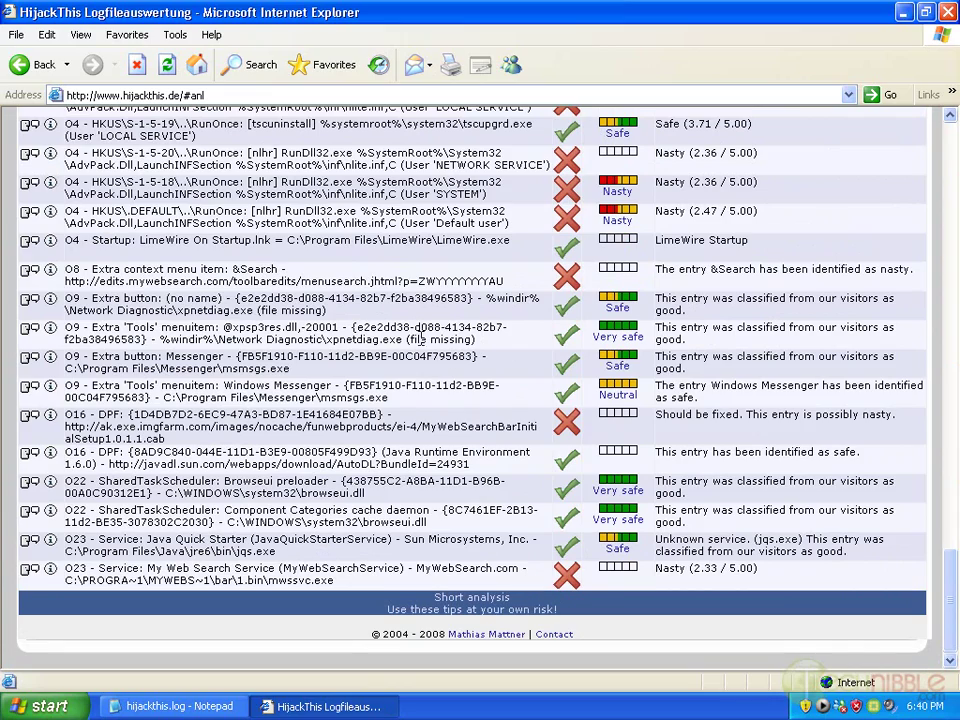
pyautogui.scroll(20, 520, 290)
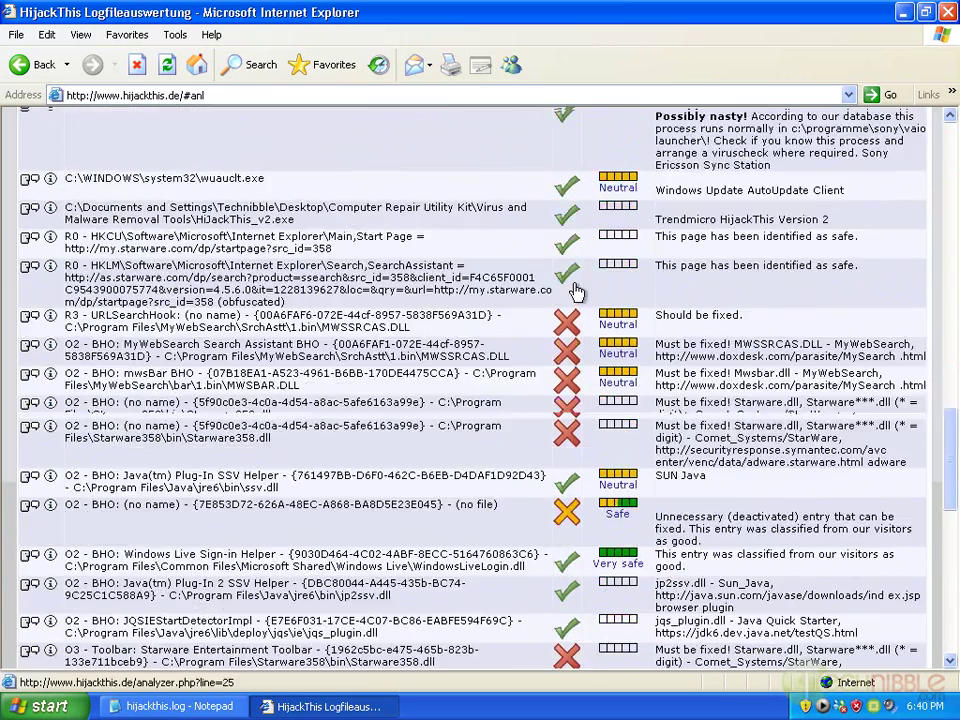
pyautogui.click(948, 12)
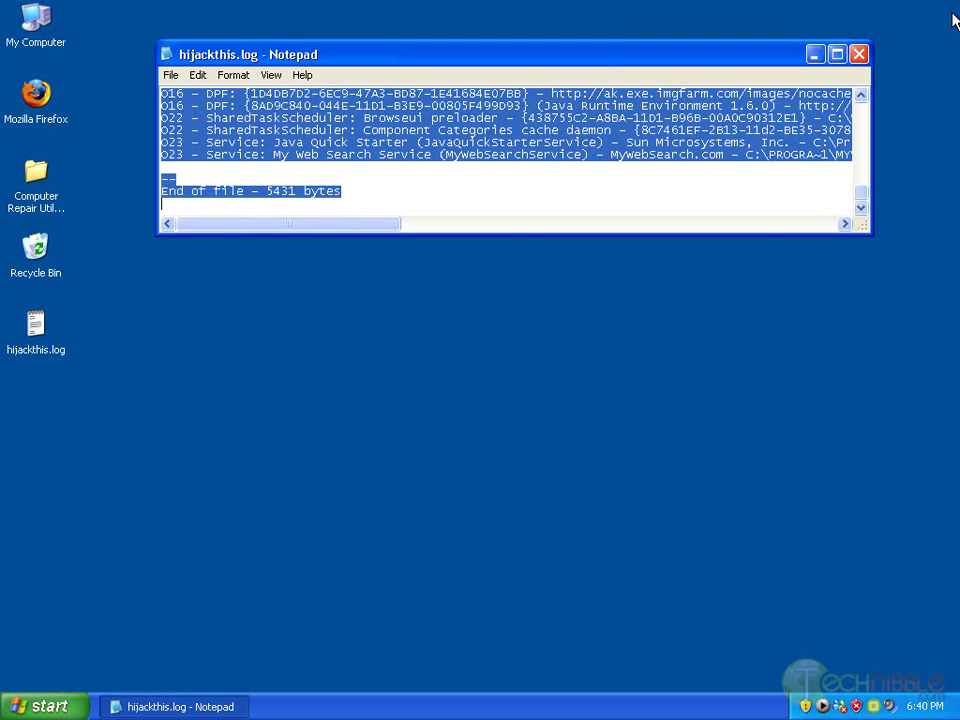
pyautogui.click(859, 56)
# - Open the System Configuration Utility by running msconfig
pyautogui.click(60, 705)
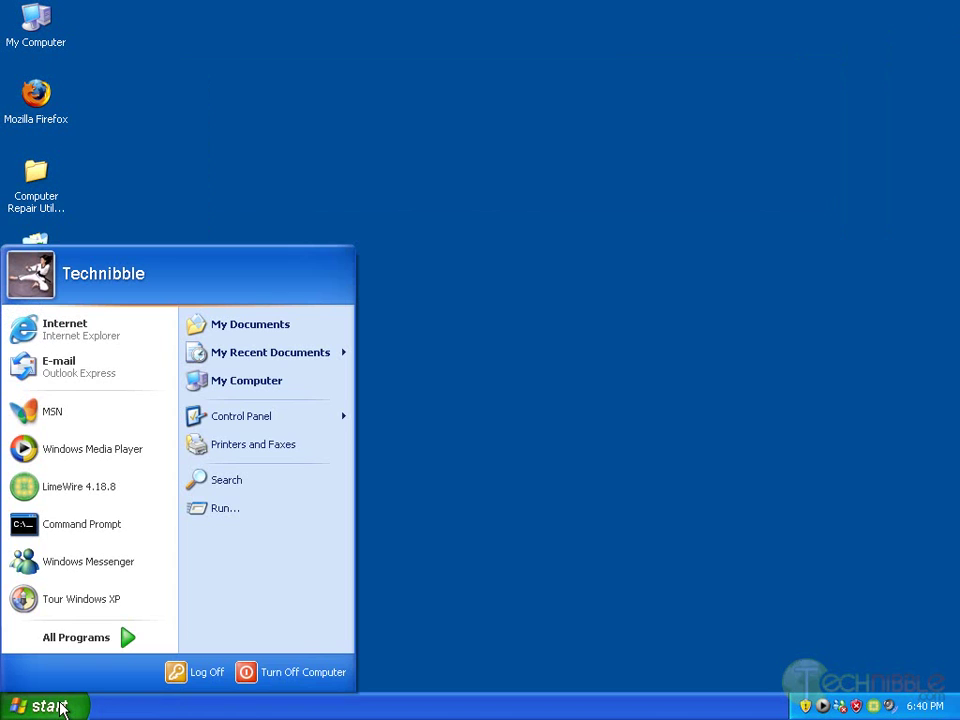
pyautogui.click(249, 516)
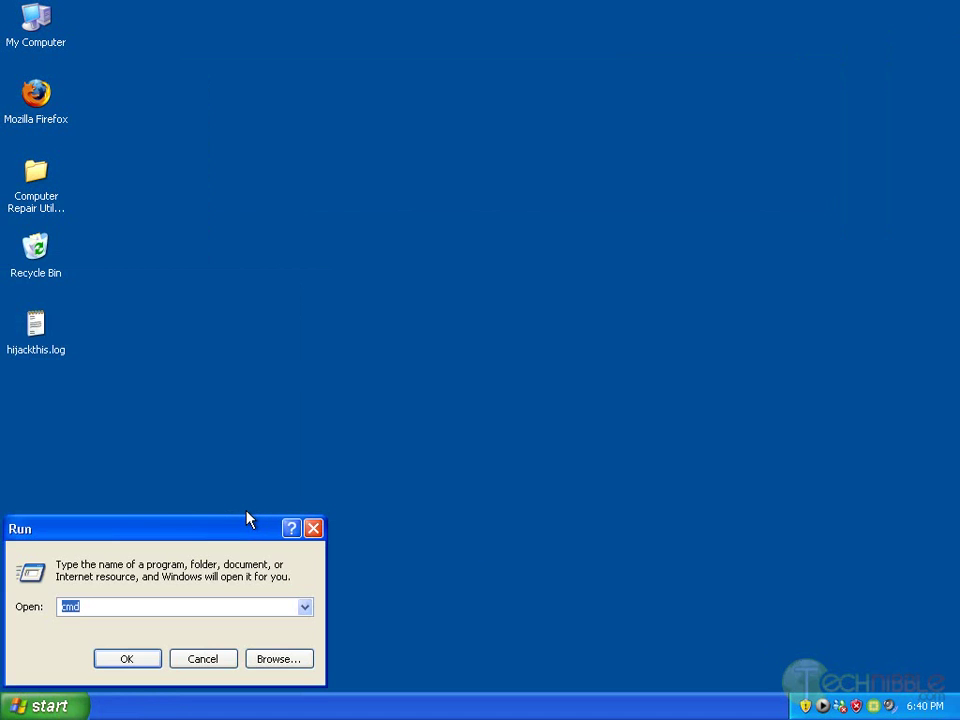
pyautogui.write('msconfig')
pyautogui.press('Return')
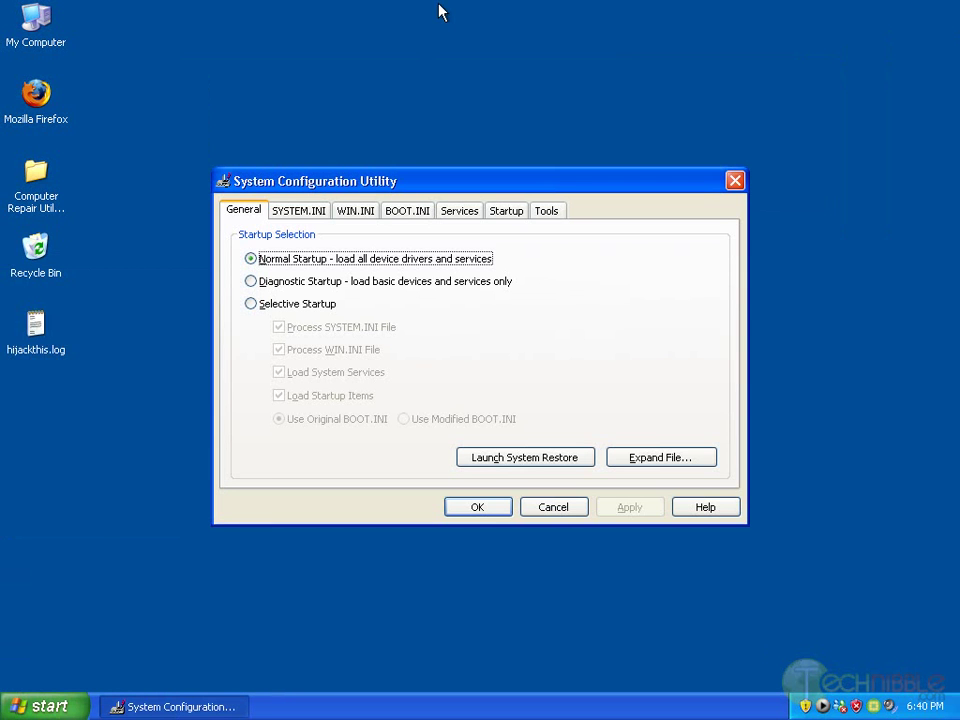
pyautogui.moveTo(506, 180); pyautogui.dragTo(499, 165)
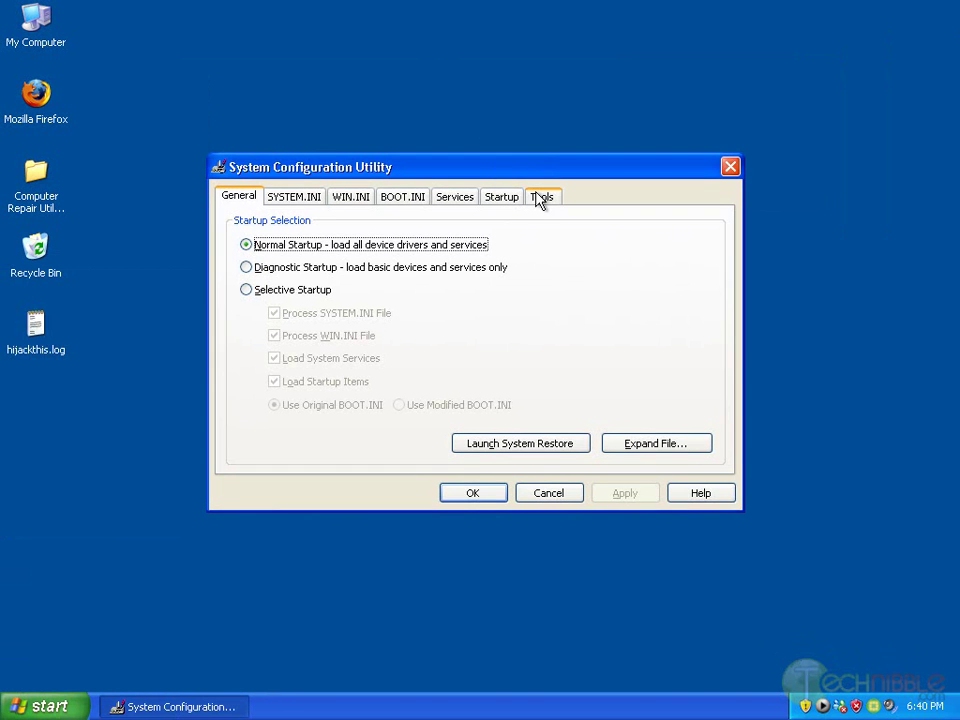
# - Examine the startup items with the Command column widened to show their paths, and check the services list for My Web Search
pyautogui.click(508, 198)
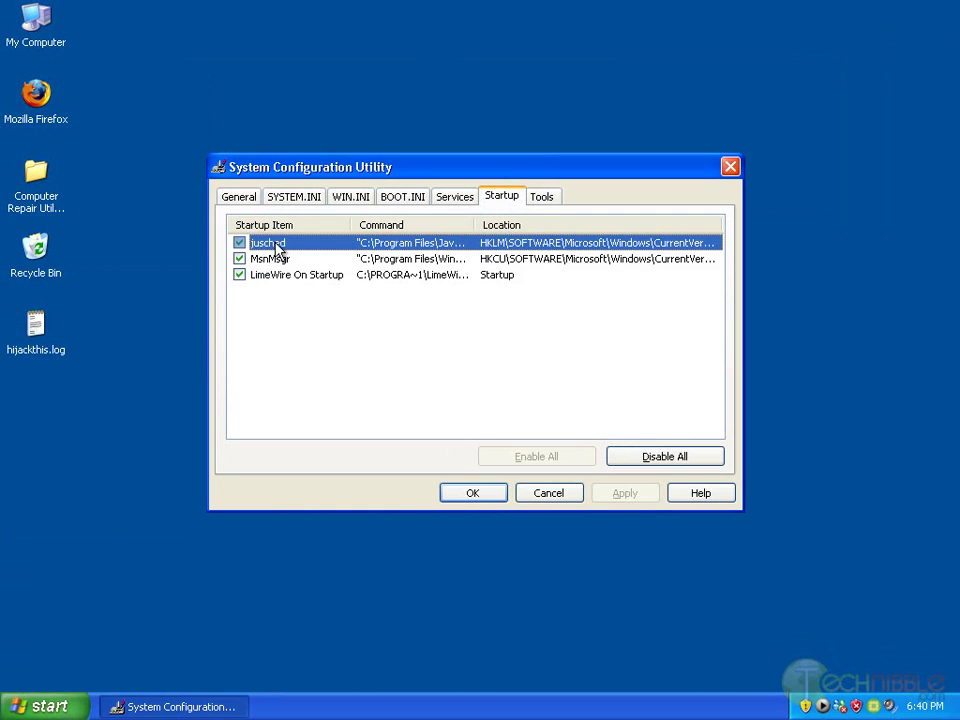
pyautogui.moveTo(474, 225); pyautogui.dragTo(610, 225)
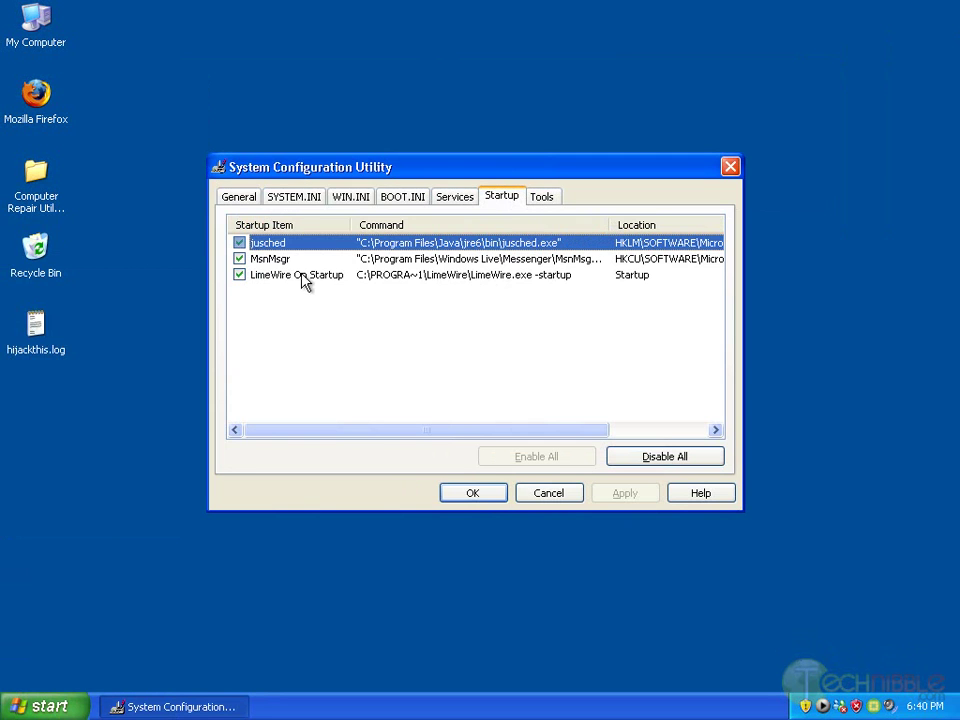
pyautogui.click(472, 200)
pyautogui.click(514, 200)
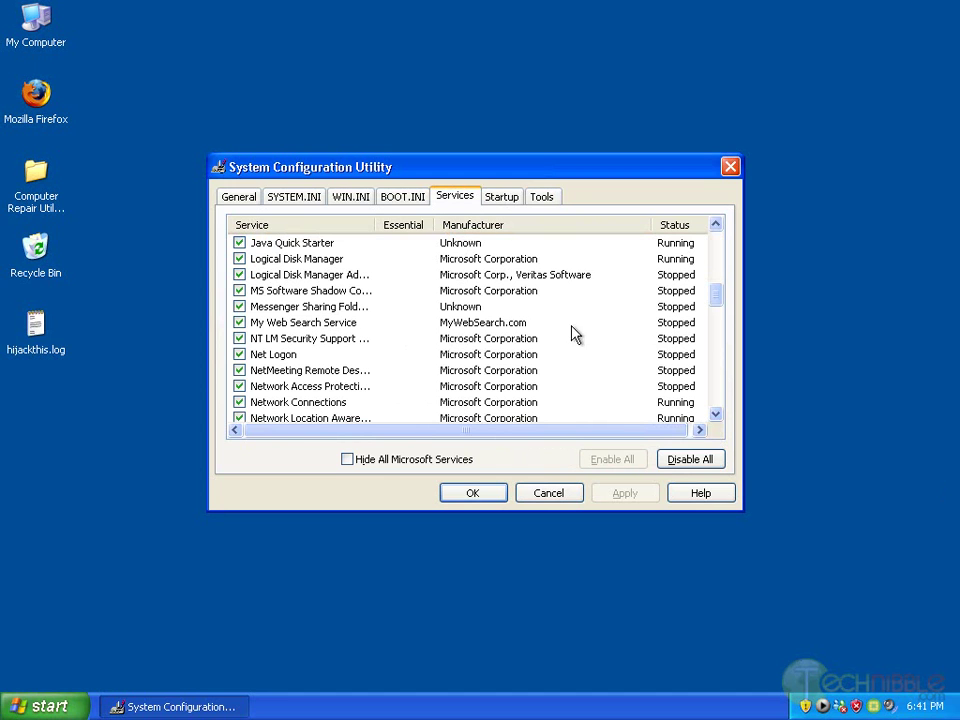
# - Disable the My Web Search Service, apply the change, and close the System Configuration Utility without restarting the computer
pyautogui.click(240, 323)
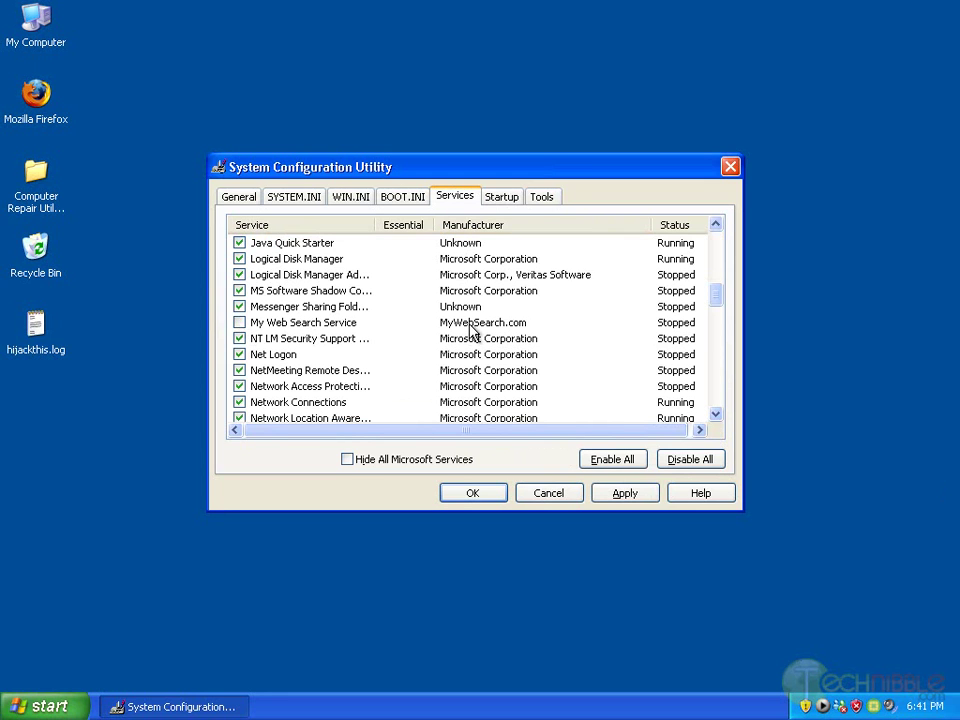
pyautogui.click(598, 500)
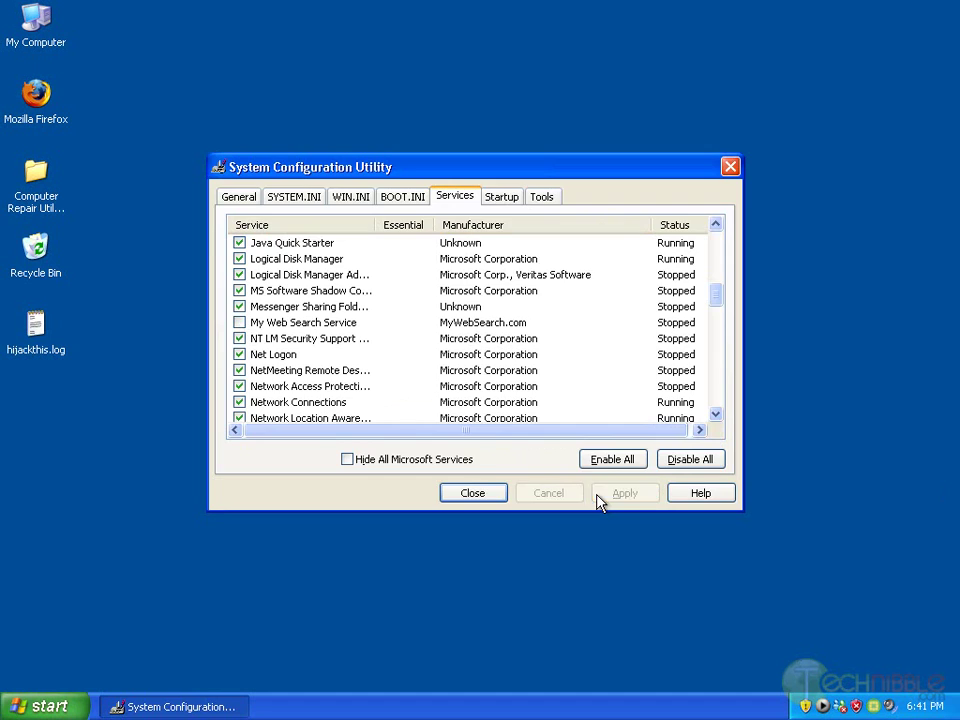
pyautogui.click(482, 493)
pyautogui.click(553, 381)
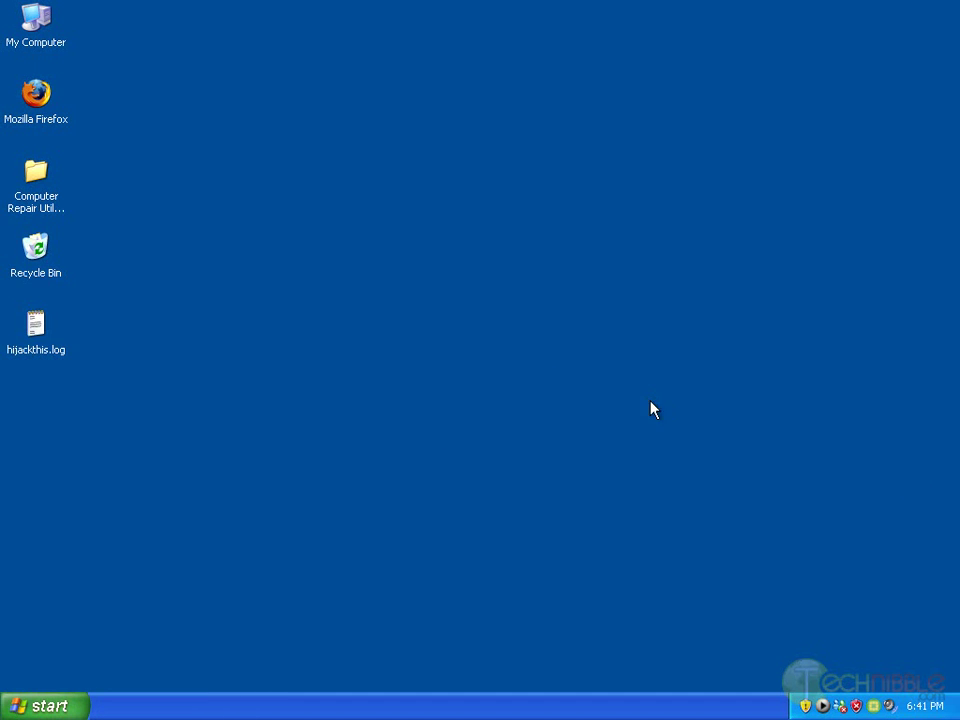
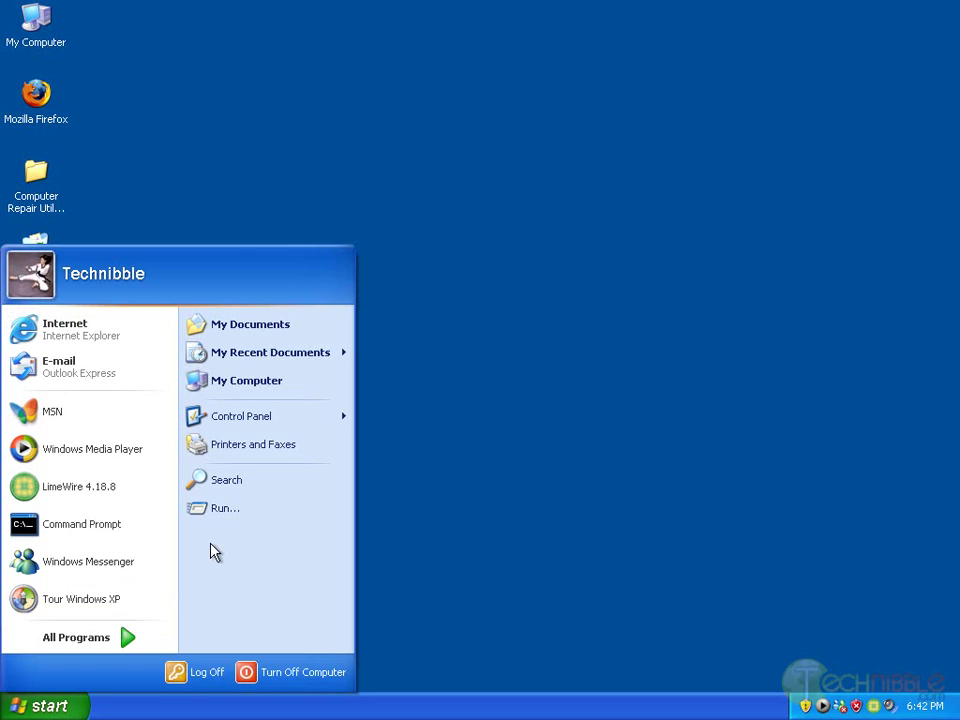
# - Reopen the System Configuration Utility, check which legitimate programs are set to load at startup, and close it unchanged
pyautogui.click(143, 660)
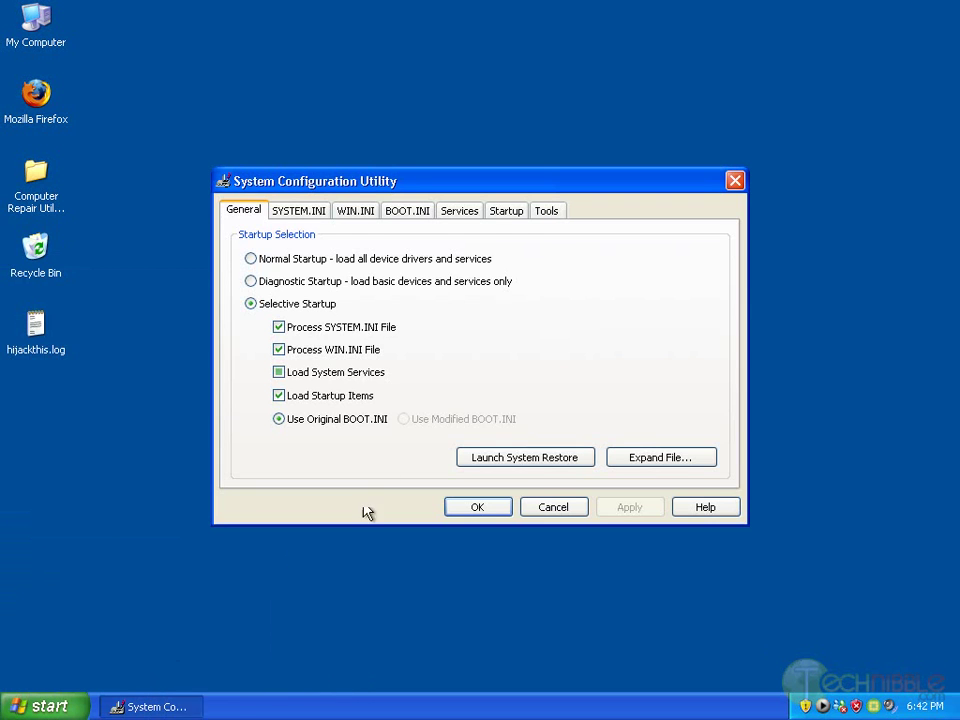
pyautogui.click(505, 209)
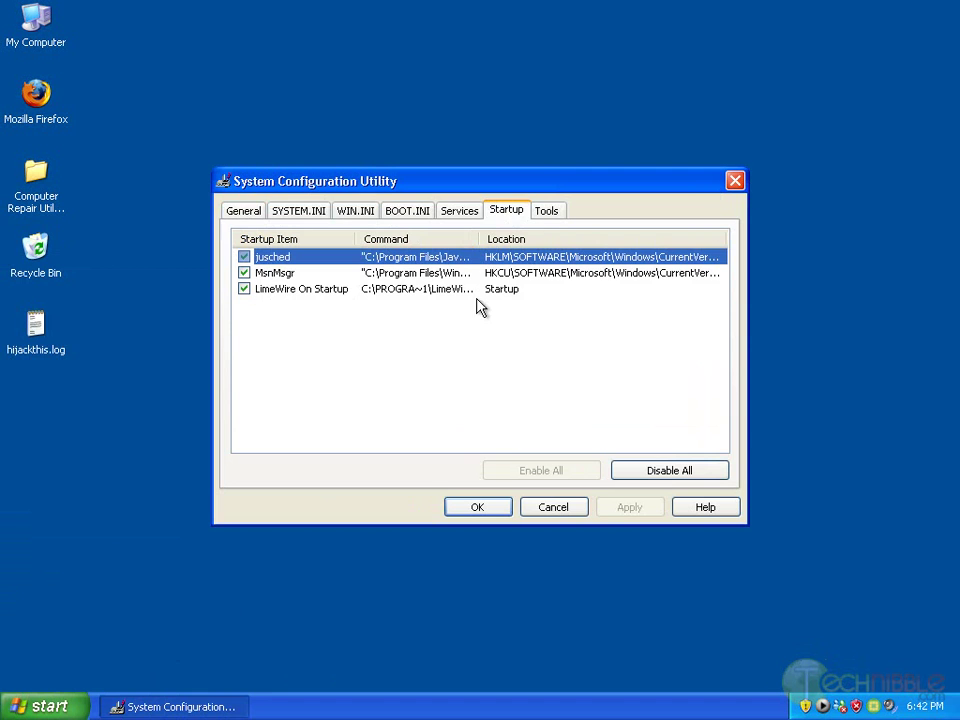
pyautogui.click(735, 184)
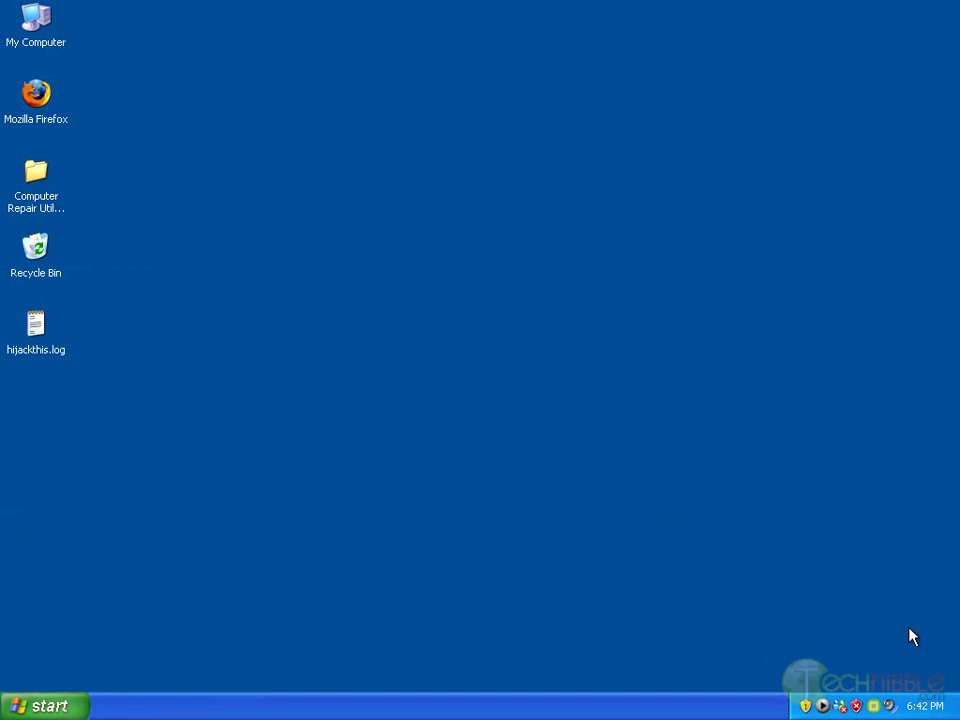
# - Stop Windows Live Messenger from running at Windows logon and signing in automatically, apply the options, and close its window
pyautogui.doubleClick(838, 707)
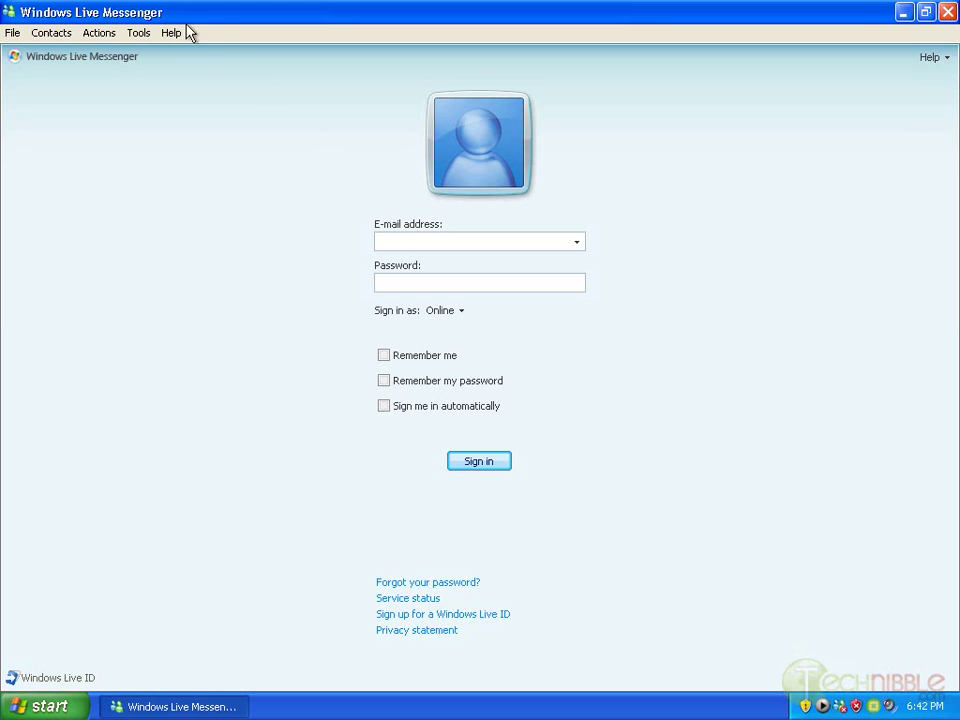
pyautogui.click(140, 33)
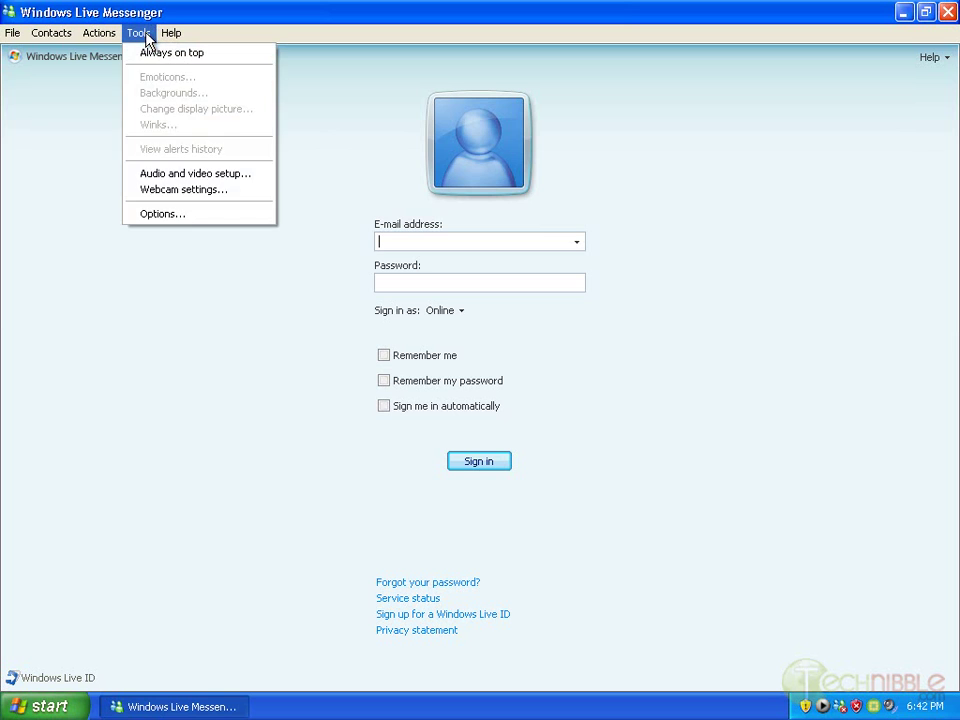
pyautogui.click(178, 213)
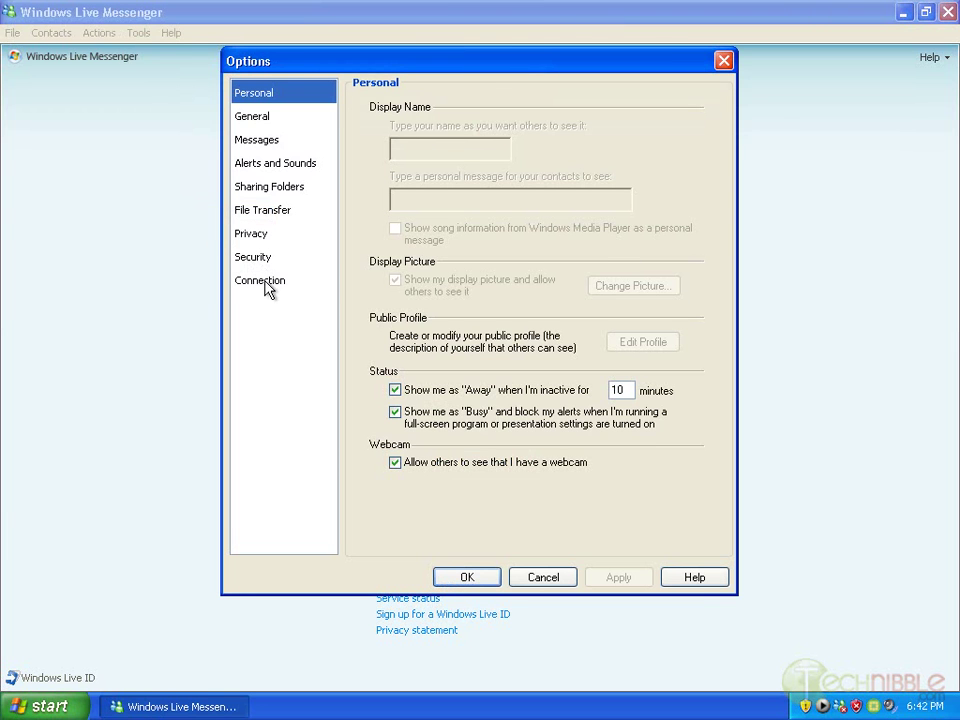
pyautogui.click(254, 116)
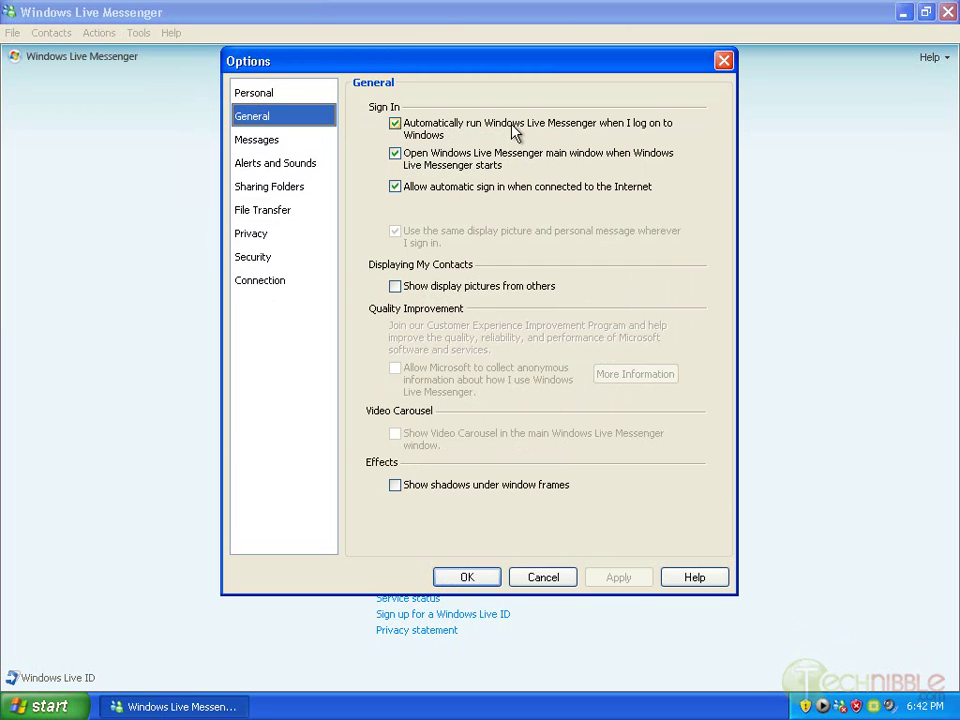
pyautogui.click(395, 124)
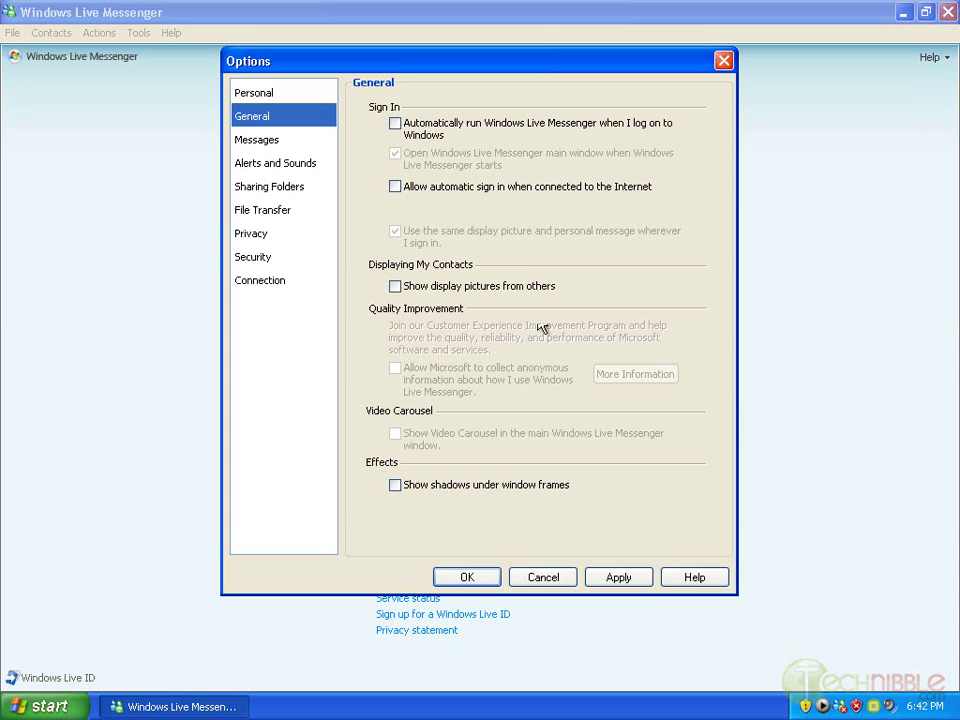
pyautogui.click(622, 577)
pyautogui.click(487, 579)
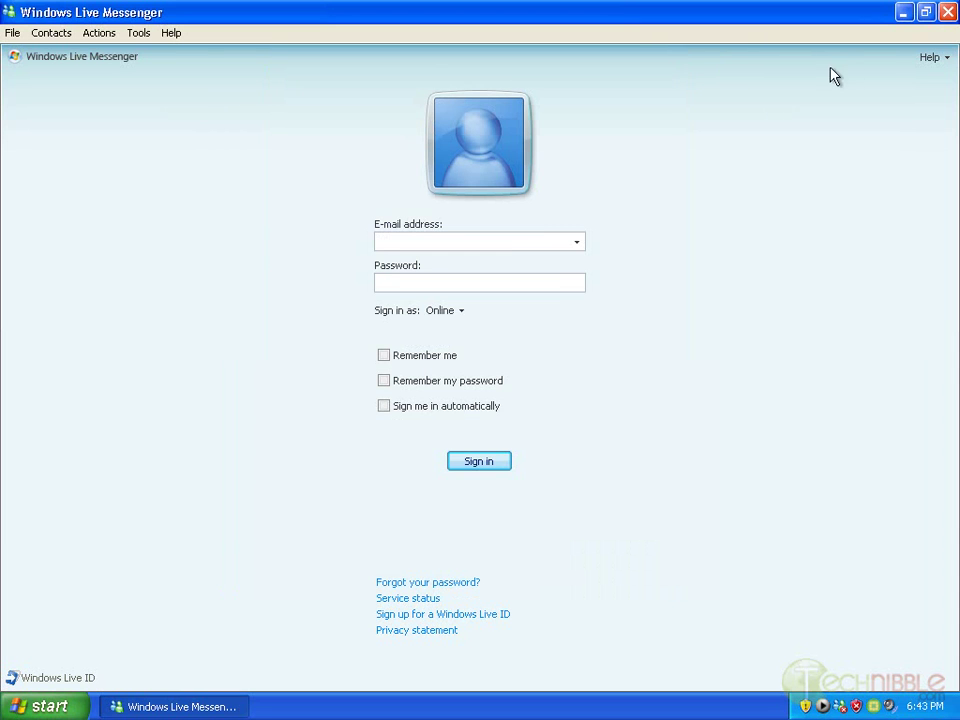
pyautogui.click(947, 12)
# - Place a Windows Live Messenger shortcut from the installed programs on the desktop below hijackthis.log
pyautogui.click(45, 706)
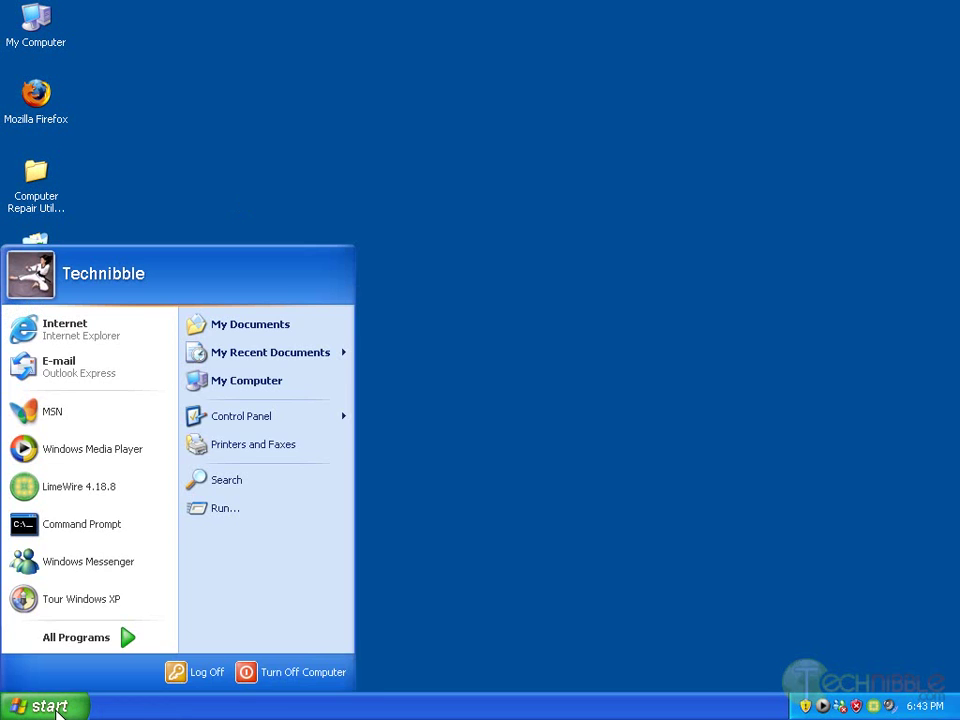
pyautogui.click(96, 650)
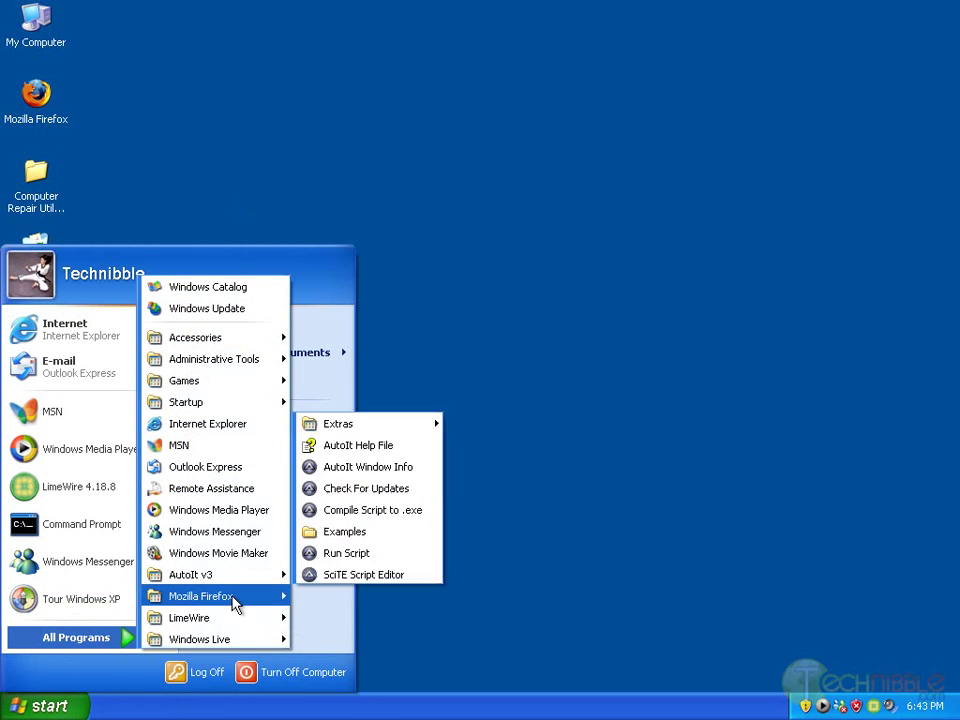
pyautogui.moveTo(237, 642)
pyautogui.moveTo(345, 661); pyautogui.dragTo(40, 405)
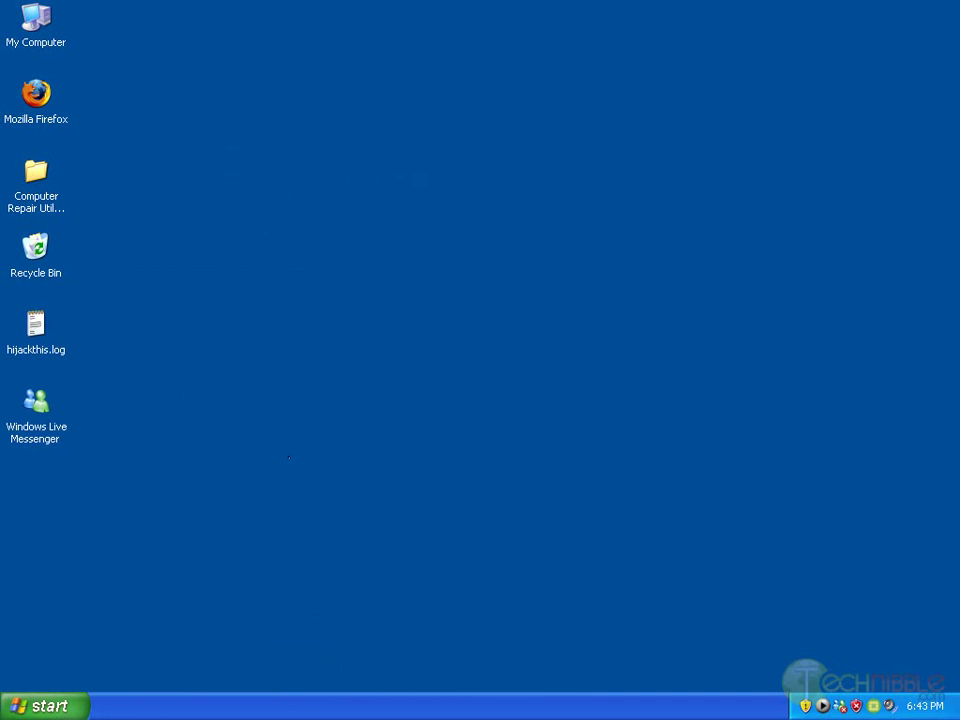
# - Restore the running LimeWire window and dismiss the PRO upgrade offer and the Tip of the Day
pyautogui.rightClick(873, 708)
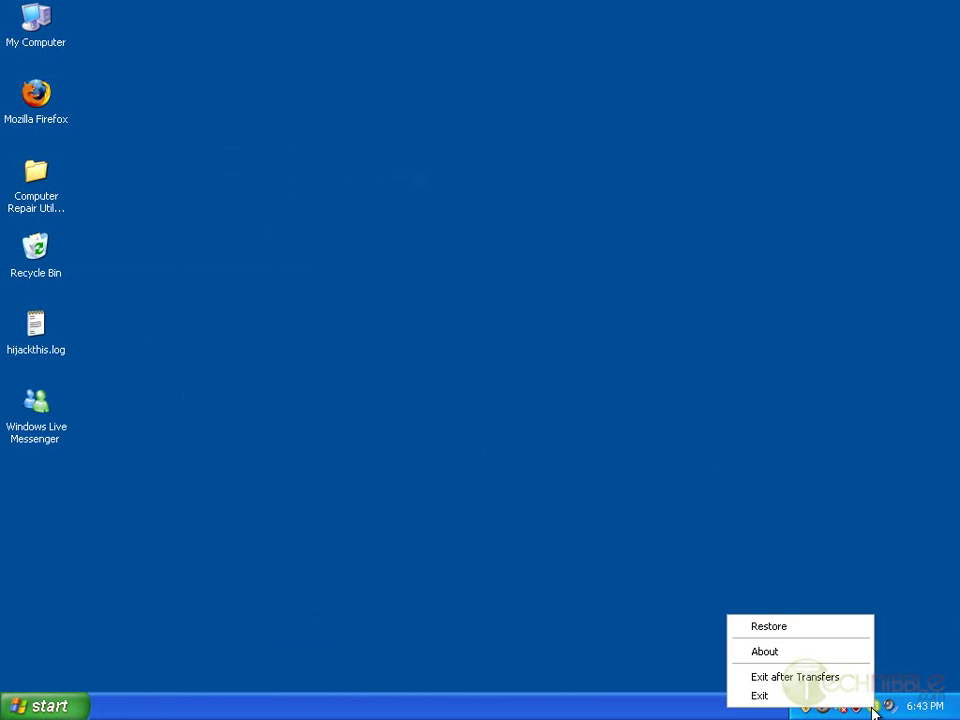
pyautogui.click(813, 625)
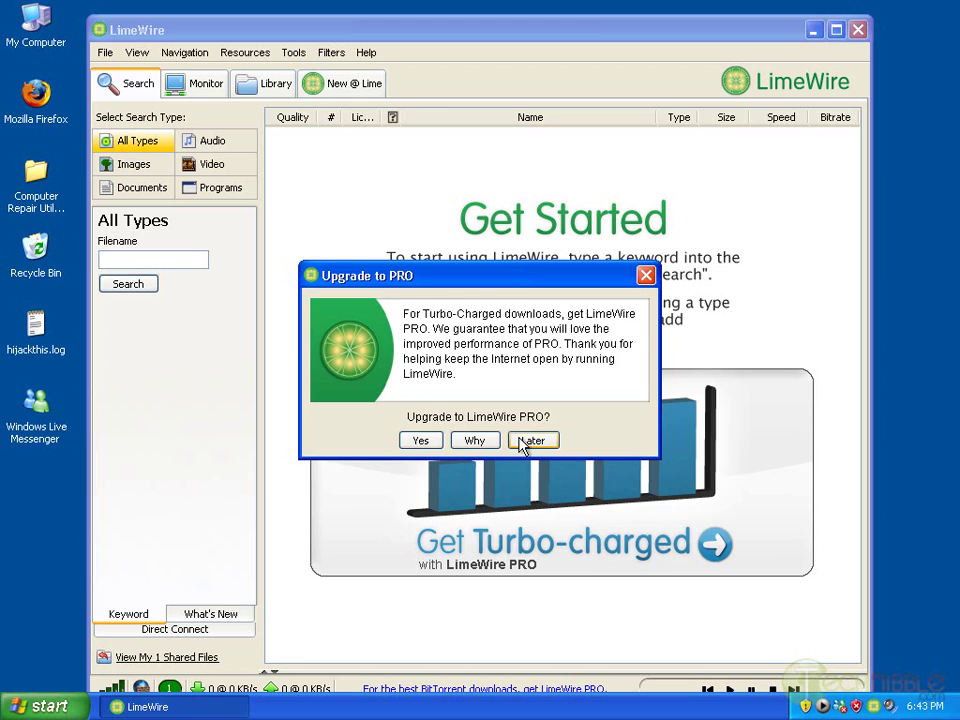
pyautogui.click(522, 441)
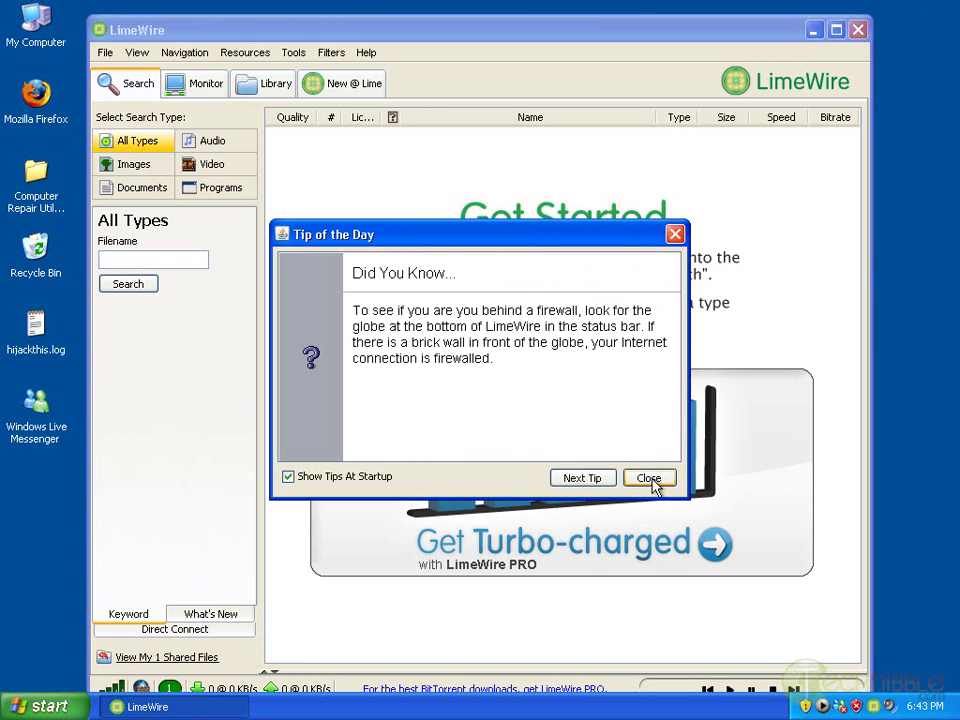
pyautogui.click(649, 478)
# - Turn off Run on System Startup in LimeWire's advanced System Boot options, save the change, and close the LimeWire window
pyautogui.click(299, 56)
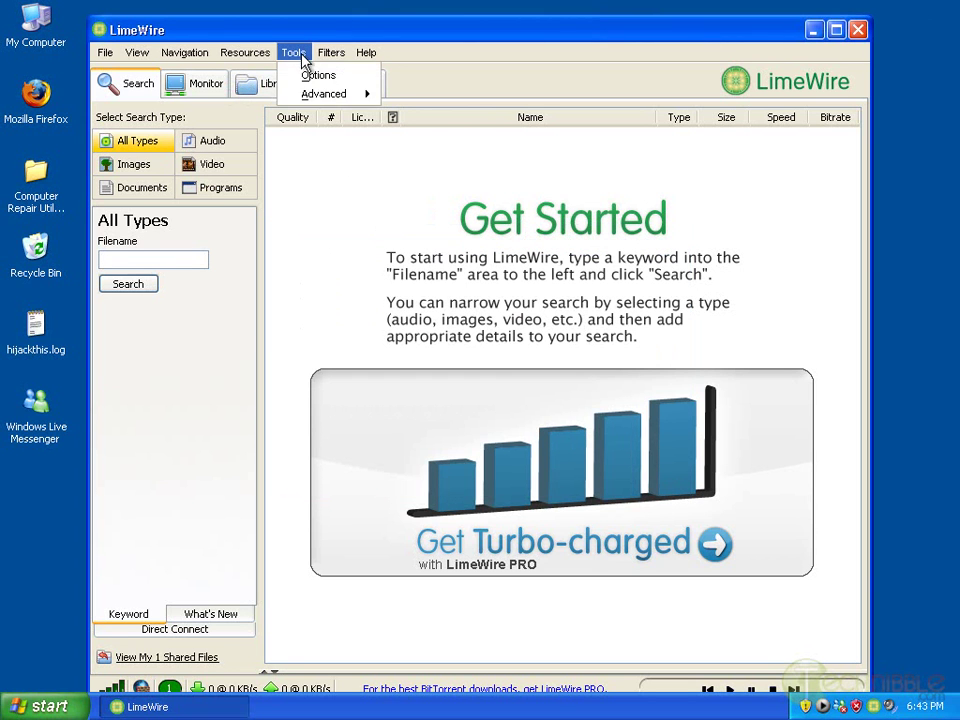
pyautogui.click(316, 75)
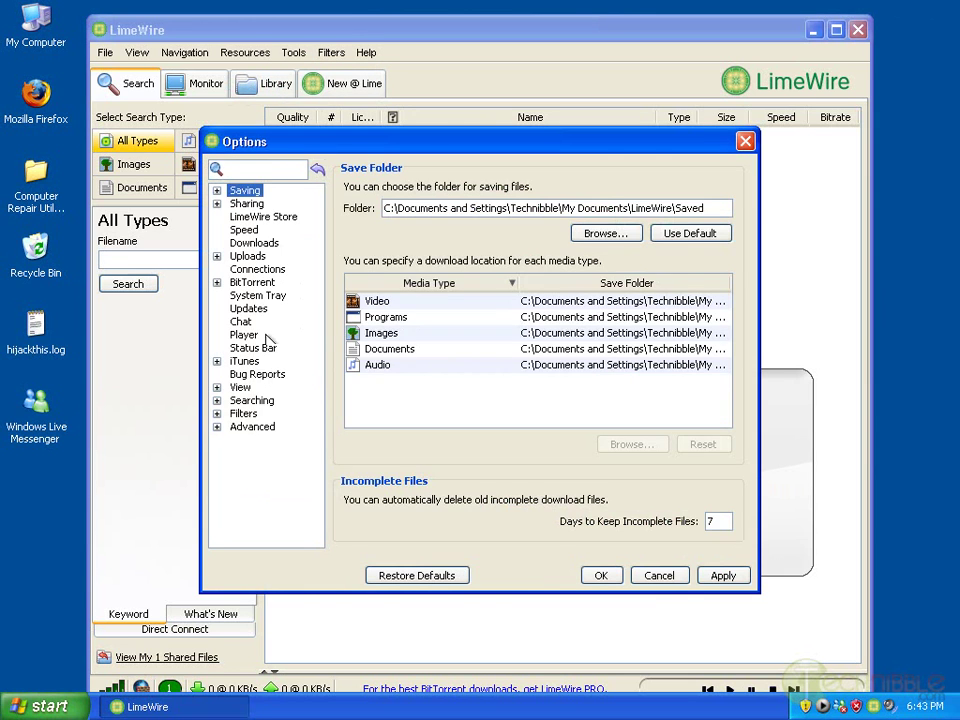
pyautogui.click(266, 428)
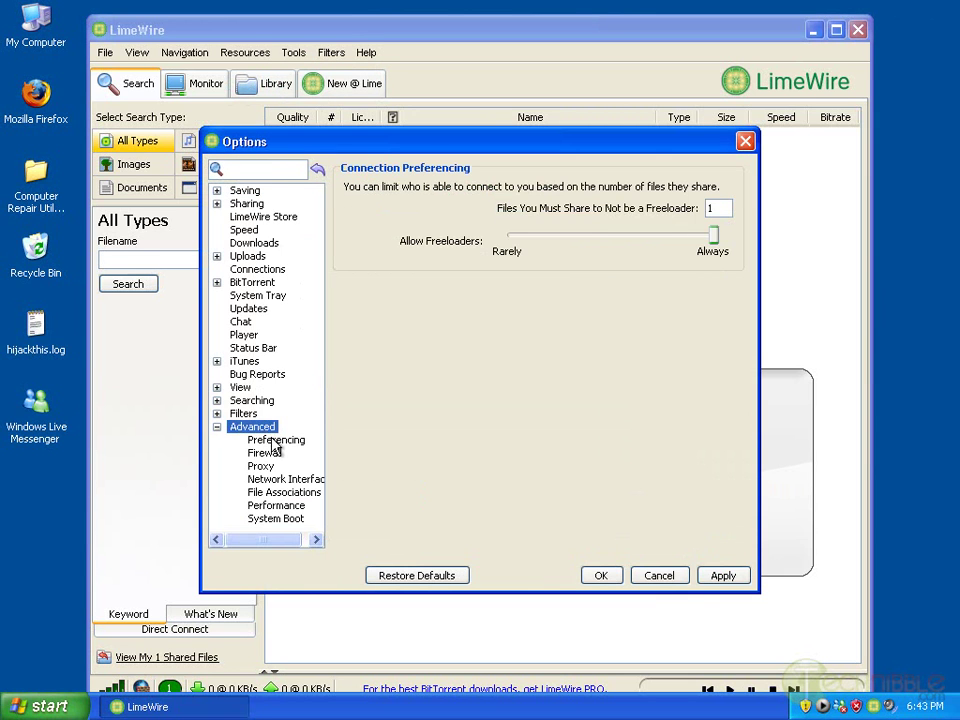
pyautogui.click(276, 520)
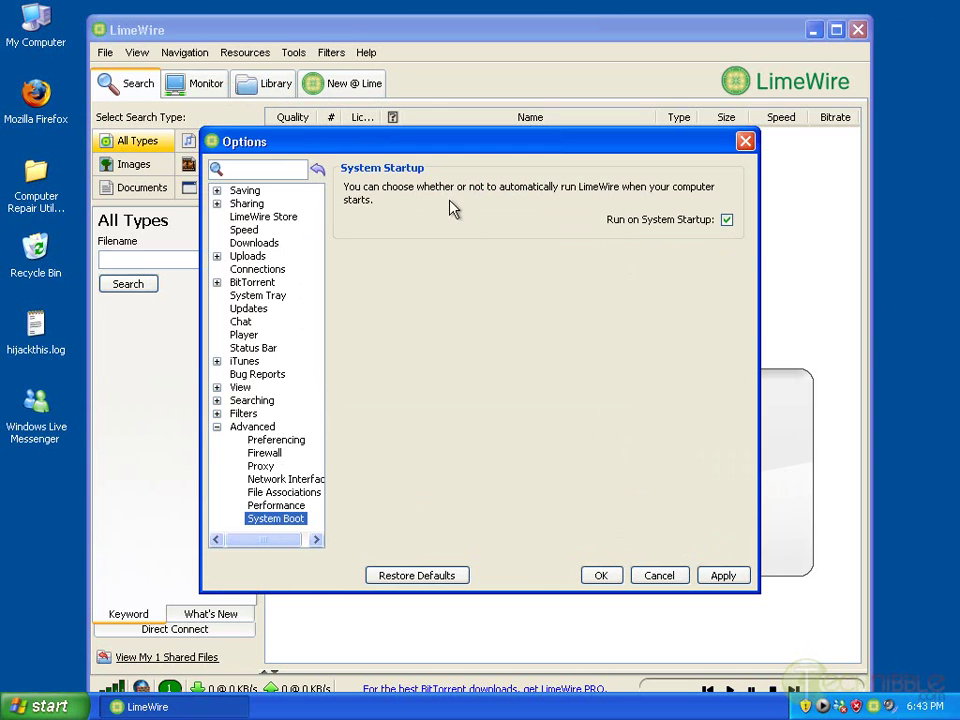
pyautogui.click(727, 220)
pyautogui.click(610, 577)
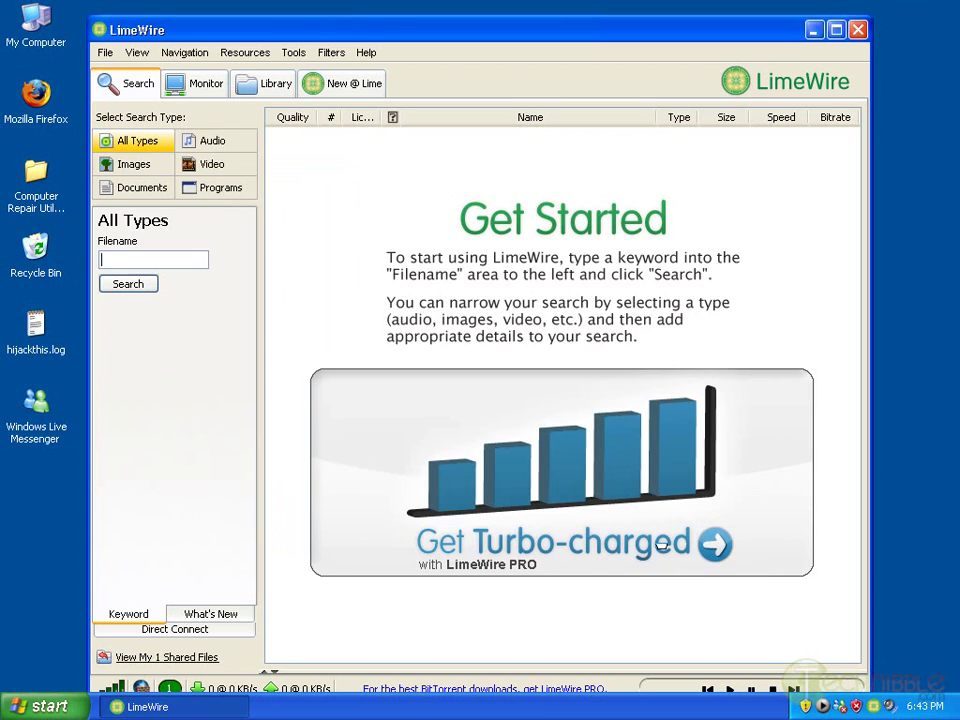
pyautogui.click(856, 30)
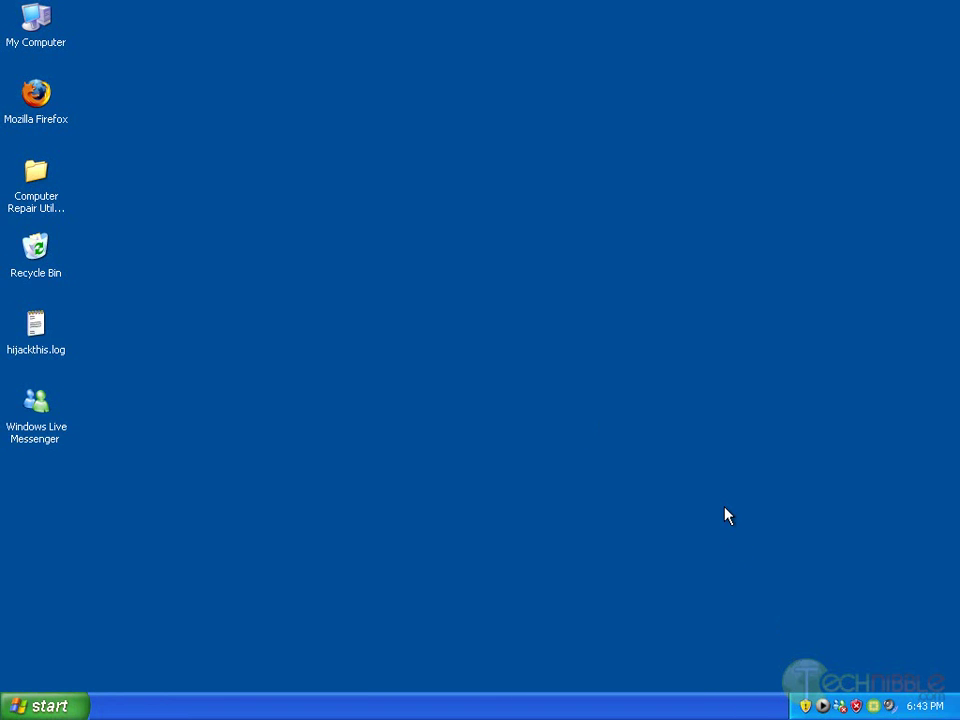
# - Launch ATF Cleaner from the File Management group of the Technibble repair tools and move its window slightly higher
pyautogui.click(838, 705)
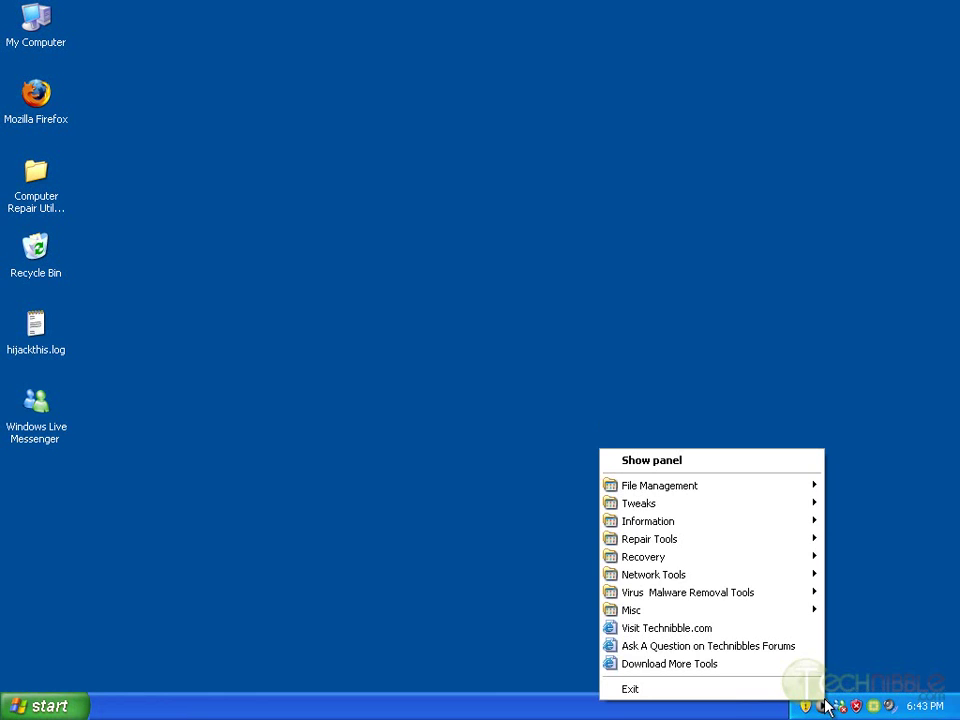
pyautogui.moveTo(731, 515)
pyautogui.moveTo(729, 493)
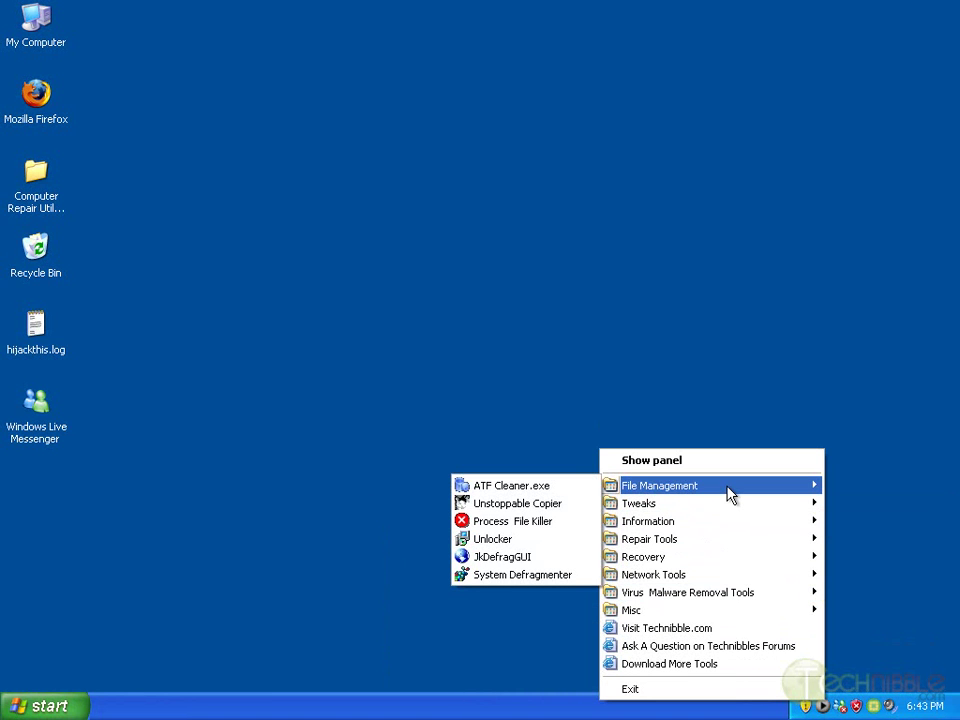
pyautogui.click(570, 494)
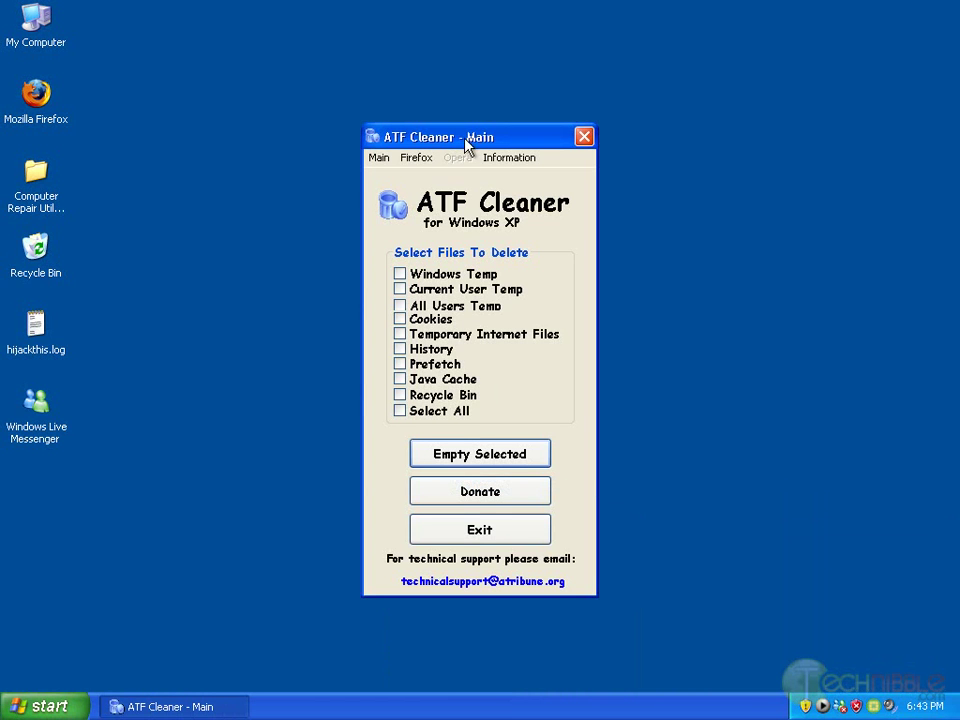
pyautogui.moveTo(467, 143); pyautogui.dragTo(473, 116)
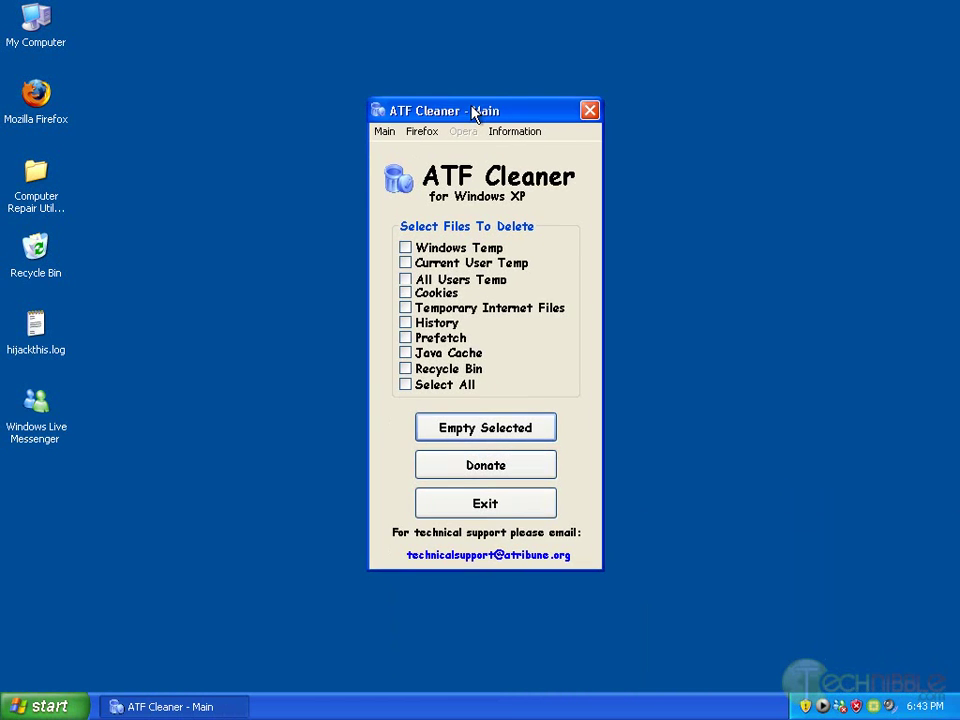
# - Empty the three temp categories, Cookies, Temporary Internet Files, Prefetch, Java Cache and Recycle Bin with ATF Cleaner, leaving out History
pyautogui.click(405, 247)
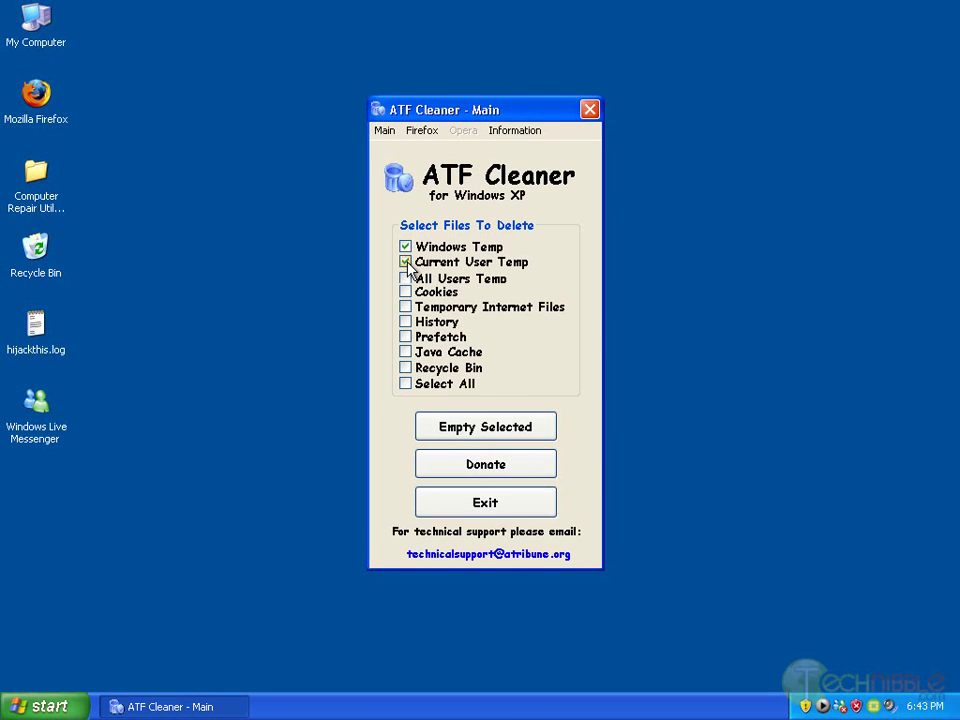
pyautogui.click(406, 279)
pyautogui.click(408, 309)
pyautogui.click(406, 337)
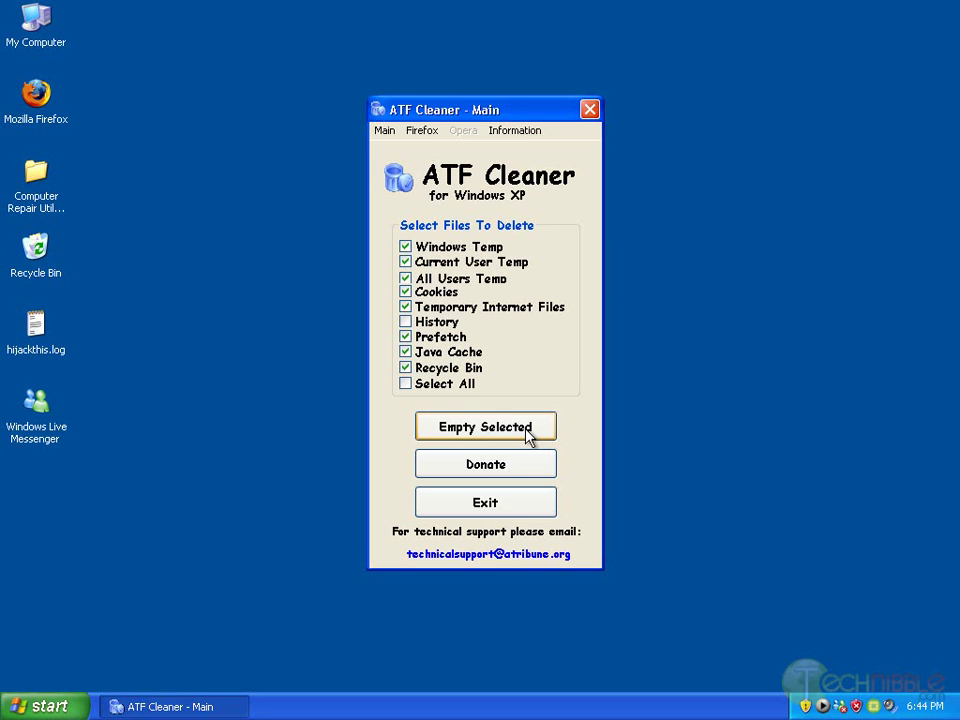
pyautogui.click(526, 430)
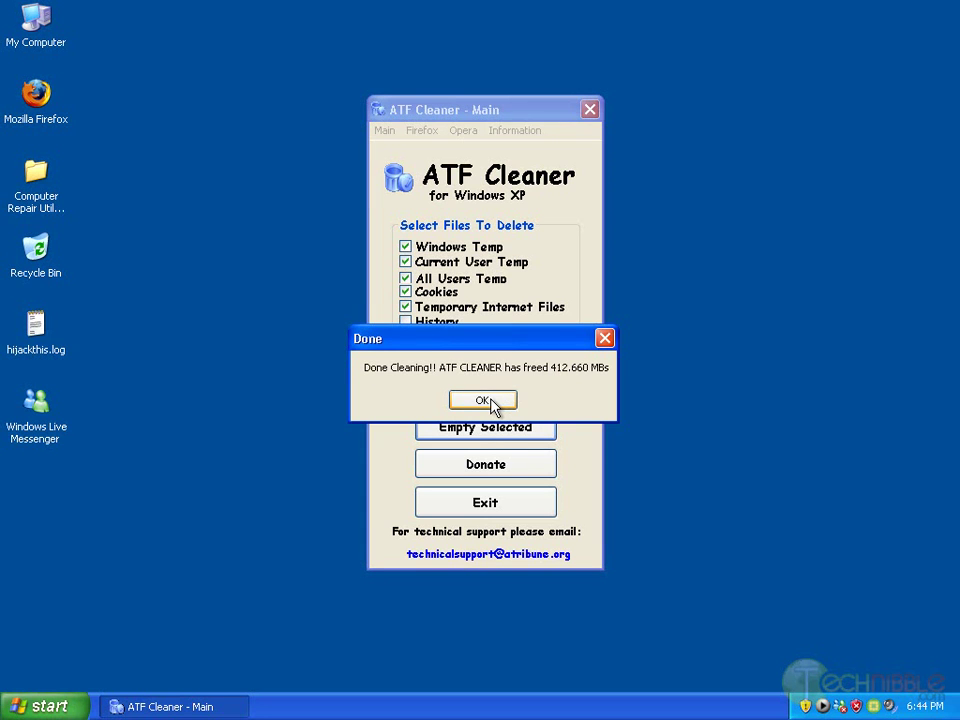
pyautogui.click(491, 404)
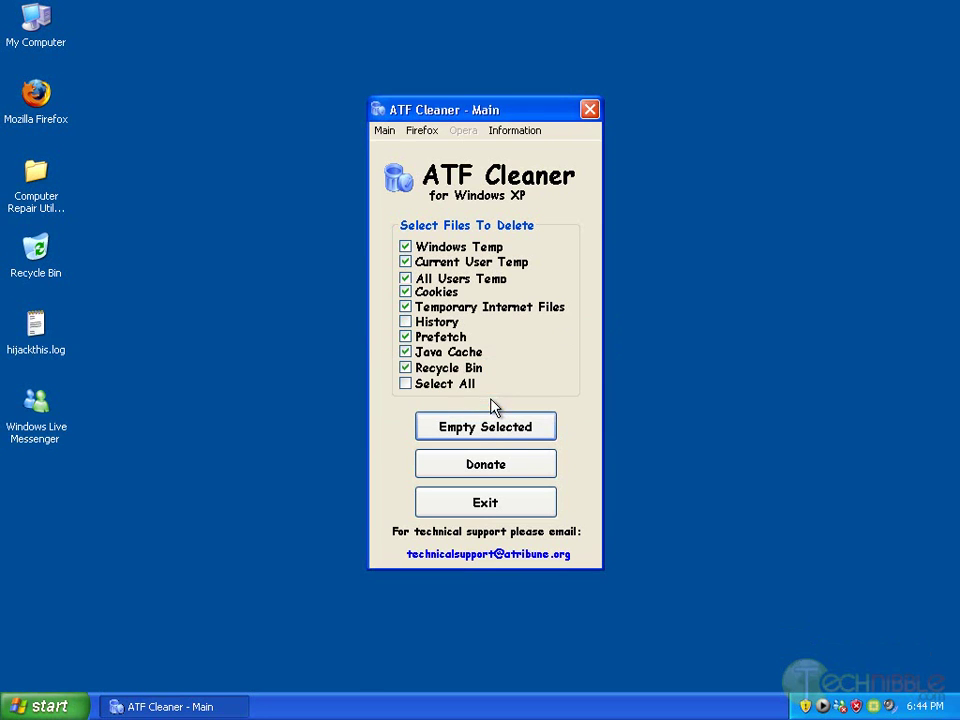
# - View the Firefox file categories that ATF Cleaner can delete, and close the program
pyautogui.click(422, 131)
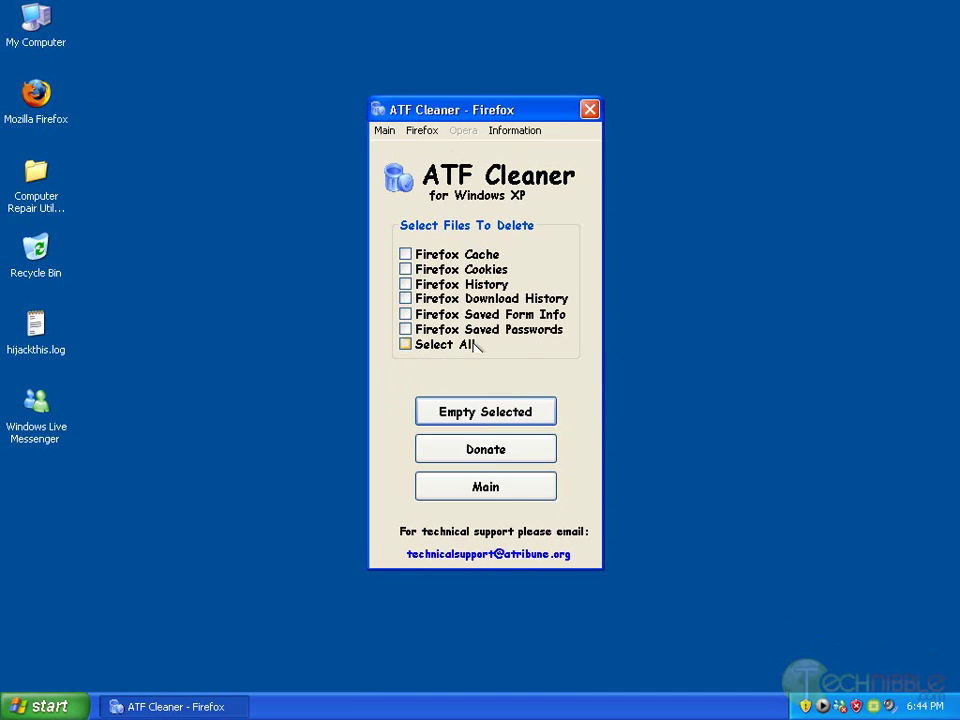
pyautogui.click(591, 111)
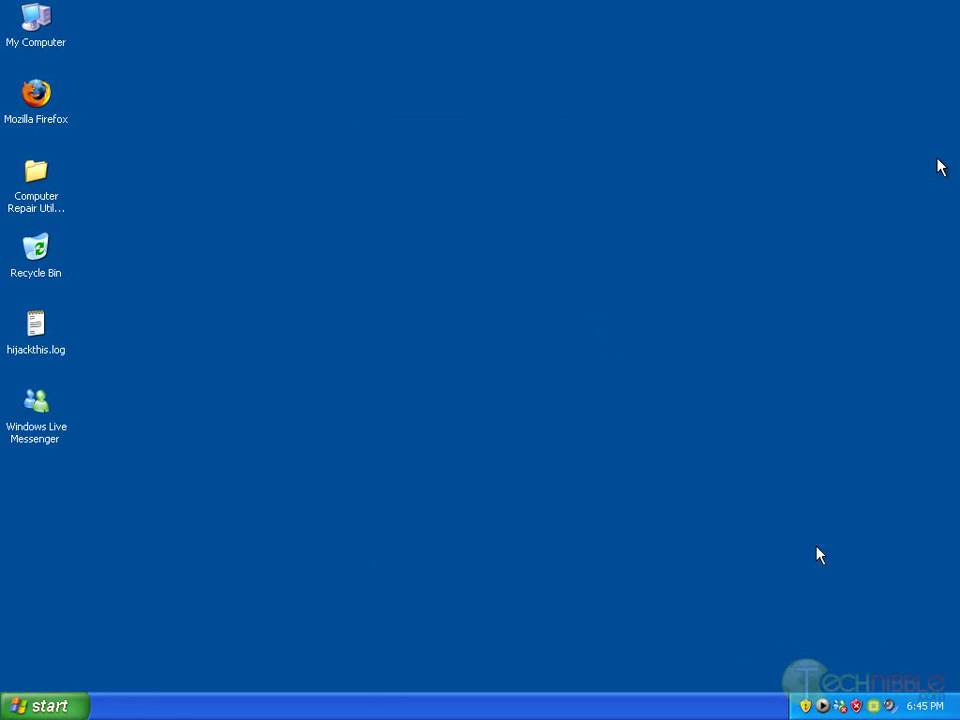
# - Launch Sysinternals Process Explorer from the Information group of the Technibble repair tools, maximize its window and widen the Process column
pyautogui.rightClick(822, 706)
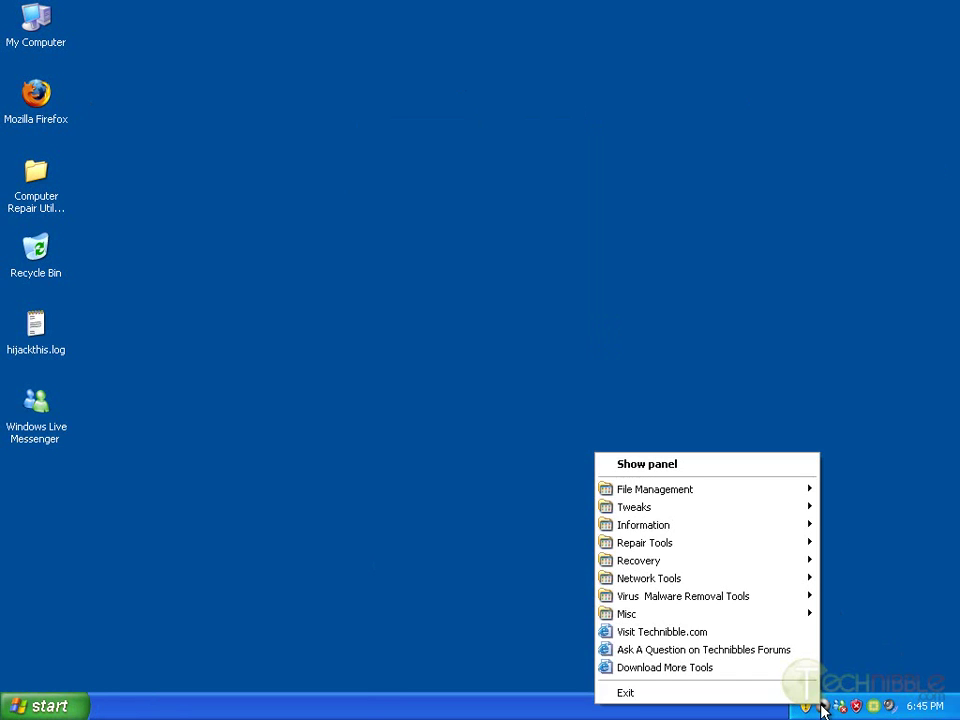
pyautogui.moveTo(710, 507)
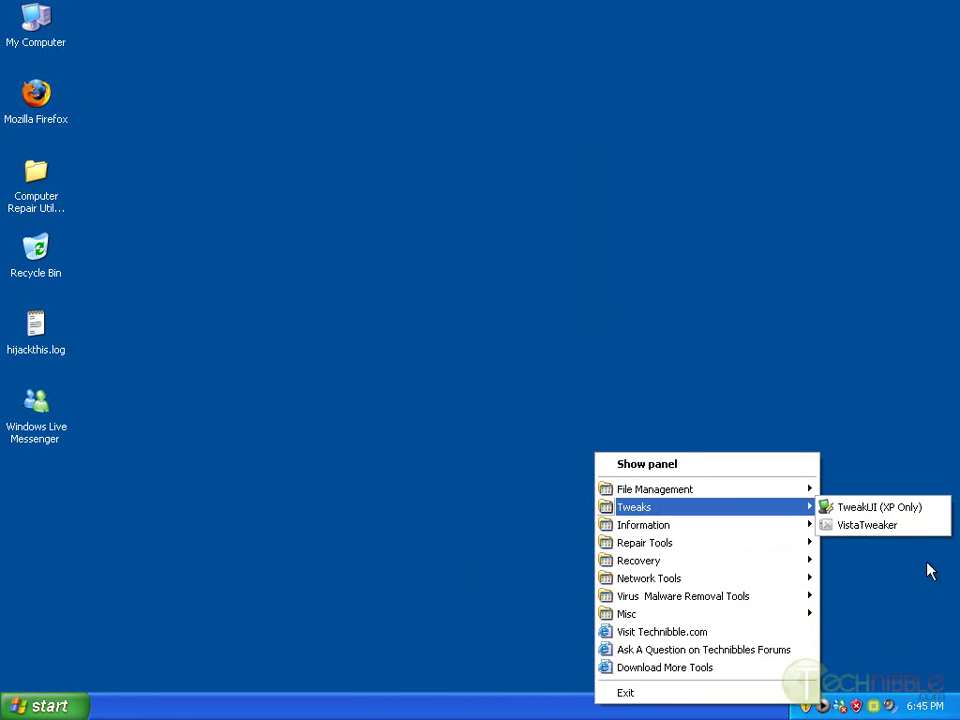
pyautogui.moveTo(645, 490)
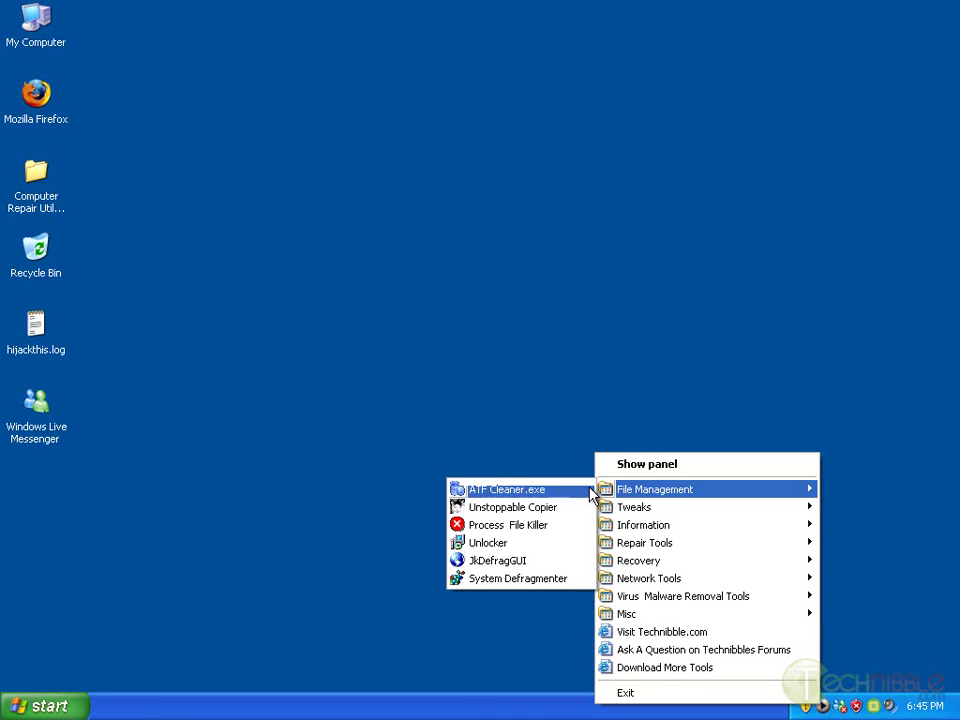
pyautogui.moveTo(664, 525)
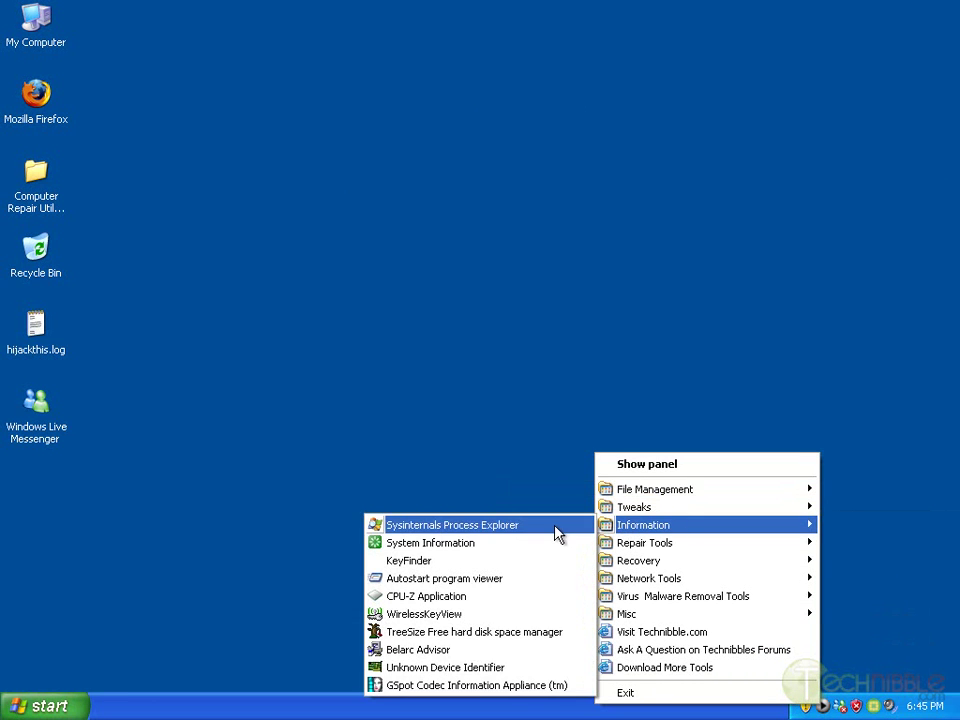
pyautogui.click(555, 523)
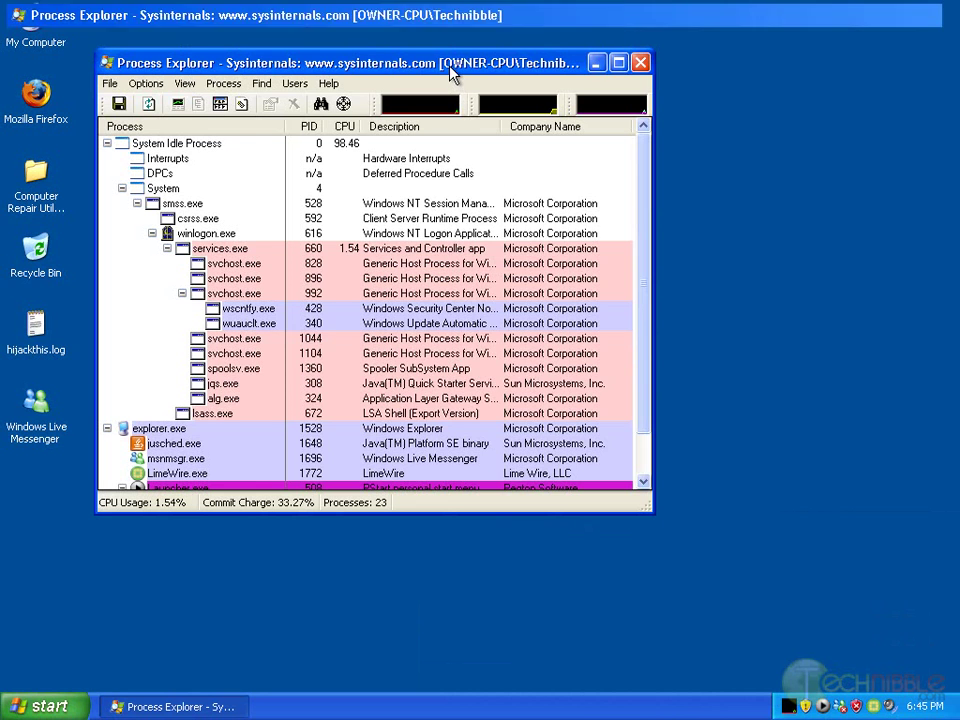
pyautogui.doubleClick(453, 68)
pyautogui.moveTo(188, 75); pyautogui.dragTo(290, 75)
# - Add the Image Path column to the process view and widen it to show the full file paths
pyautogui.click(48, 32)
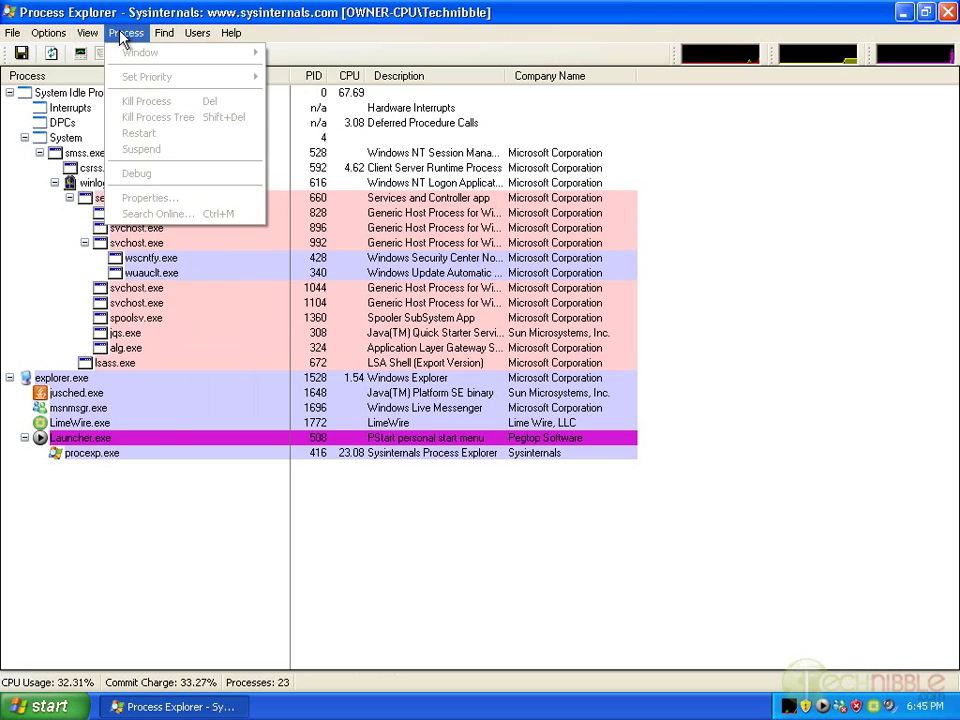
pyautogui.moveTo(87, 32)
pyautogui.click(190, 325)
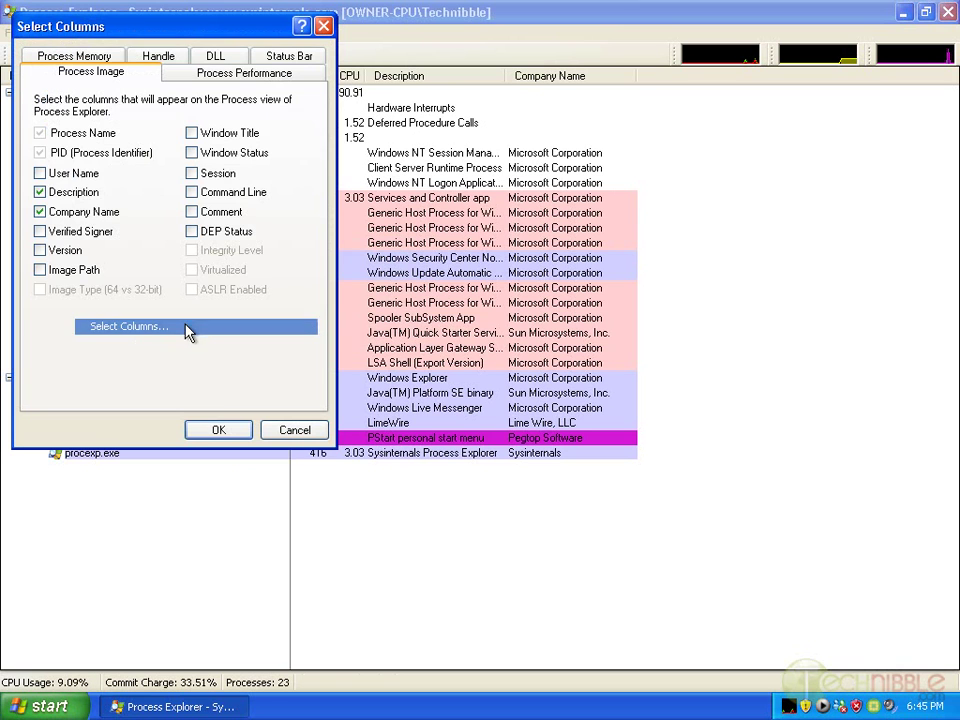
pyautogui.click(42, 270)
pyautogui.click(215, 430)
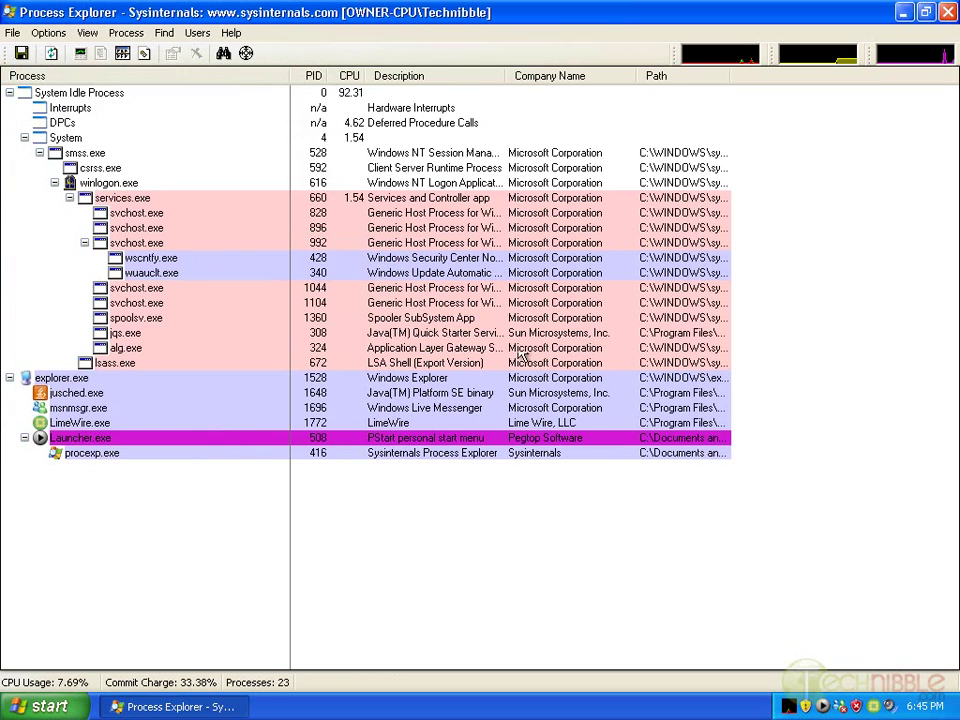
pyautogui.moveTo(731, 75); pyautogui.dragTo(928, 76)
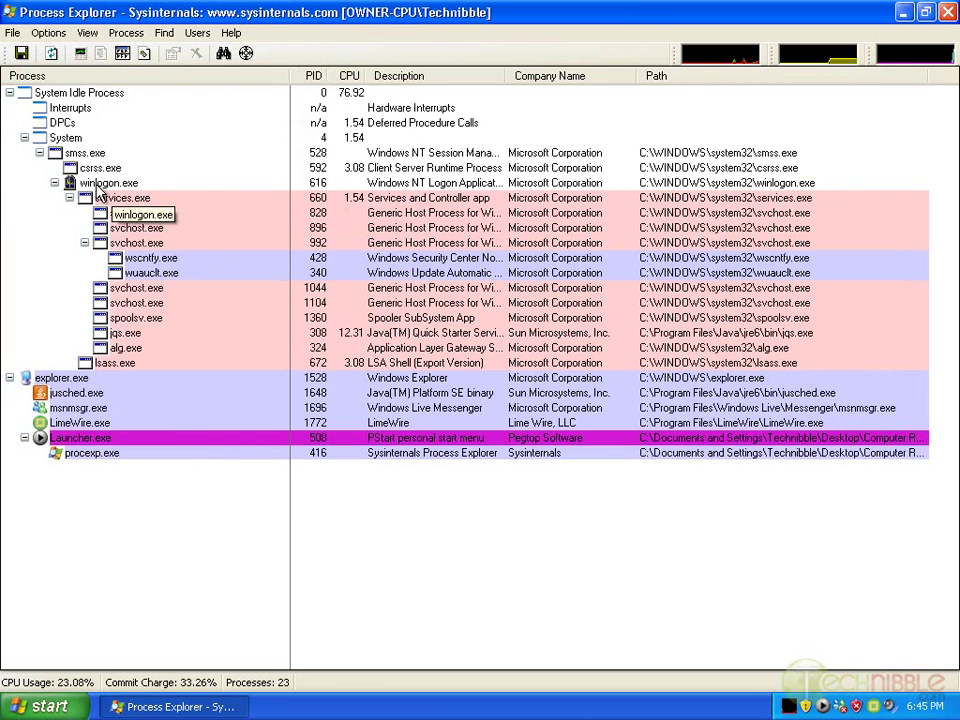
# - Examine the names, descriptions and paths of the running processes for anything suspicious, and close Process Explorer
pyautogui.moveTo(117, 228)
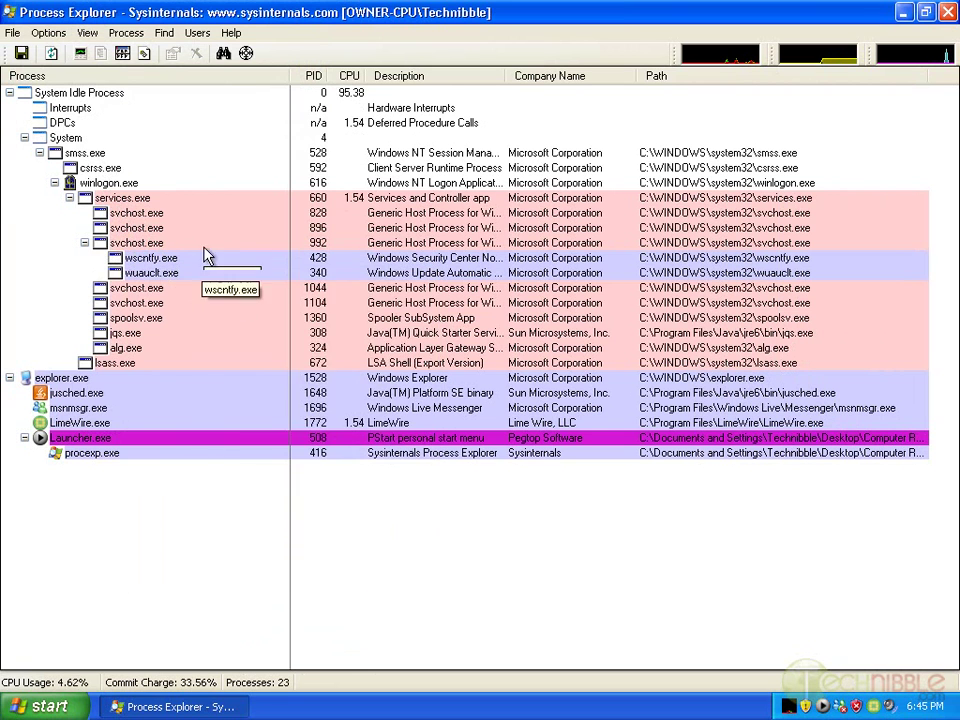
pyautogui.click(142, 289)
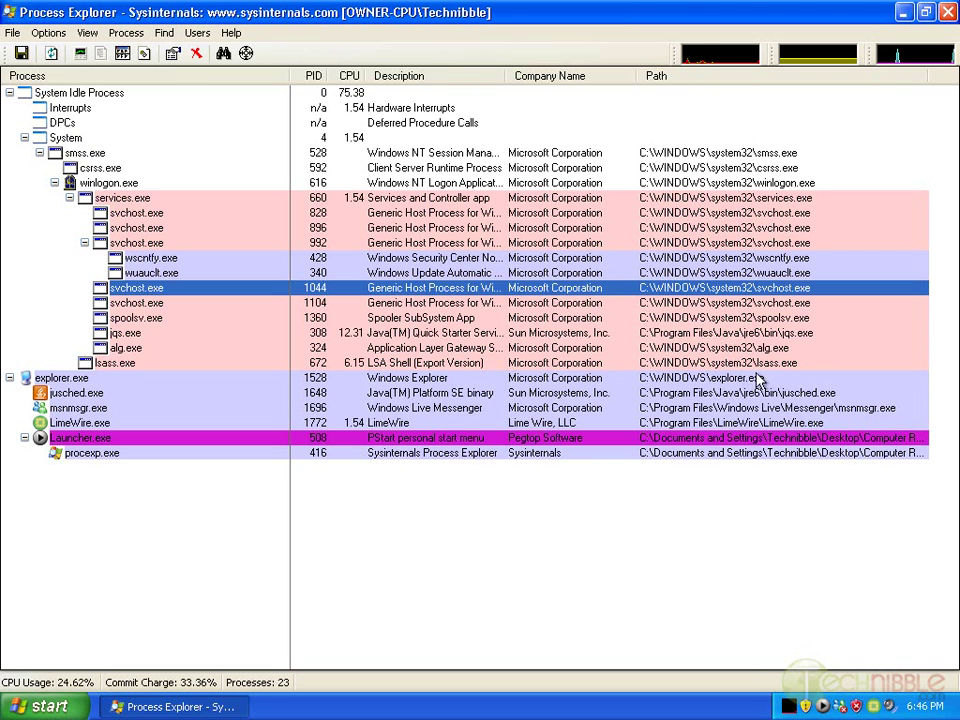
pyautogui.click(415, 394)
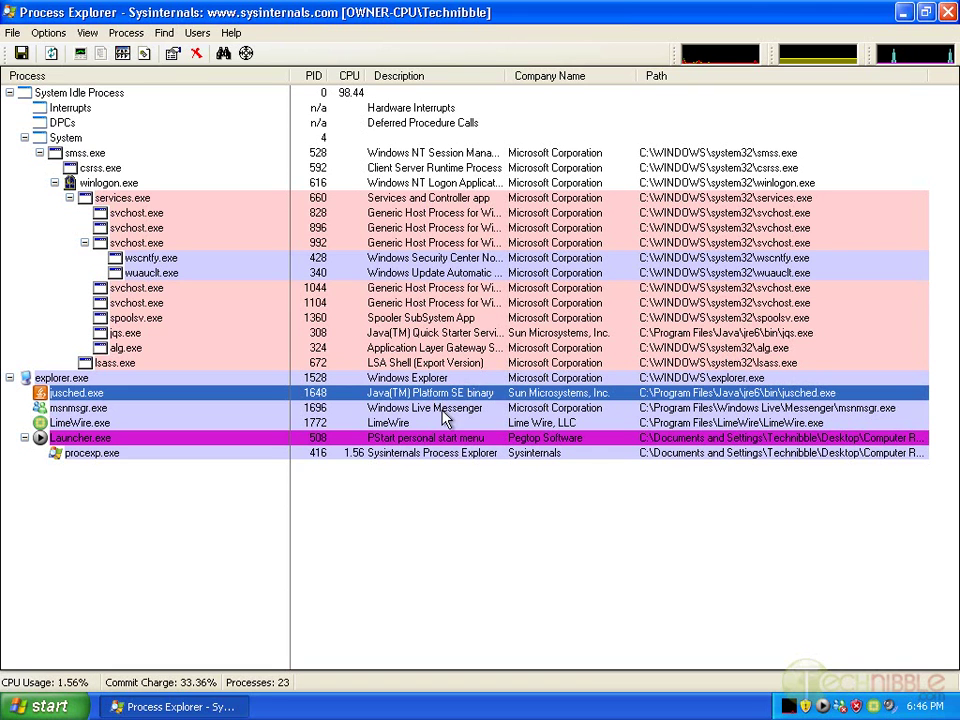
pyautogui.press('Down')
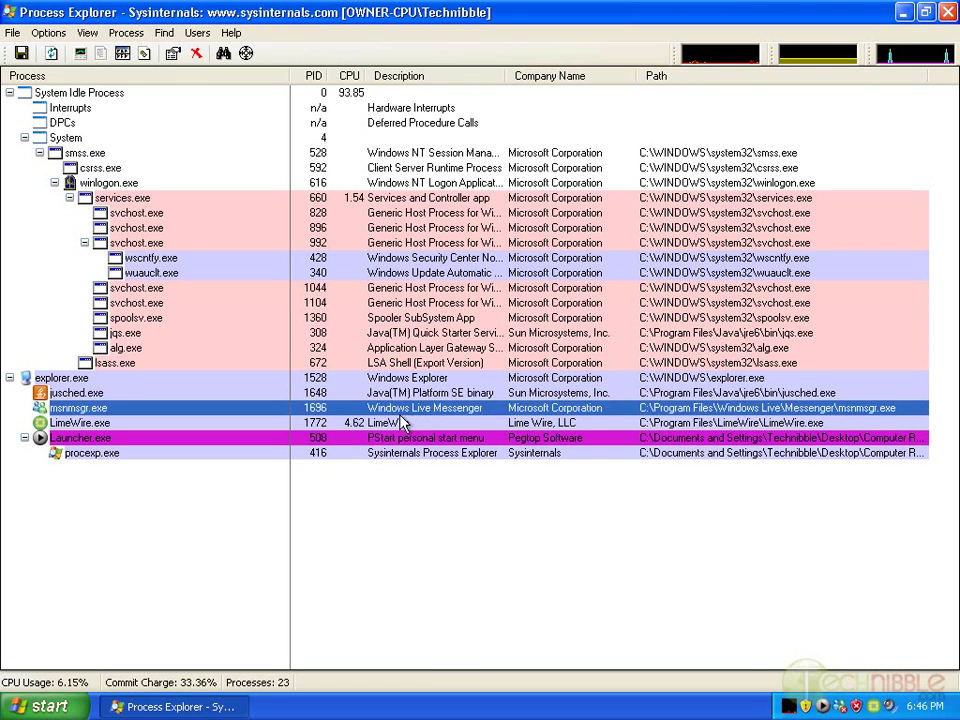
pyautogui.press('Down')
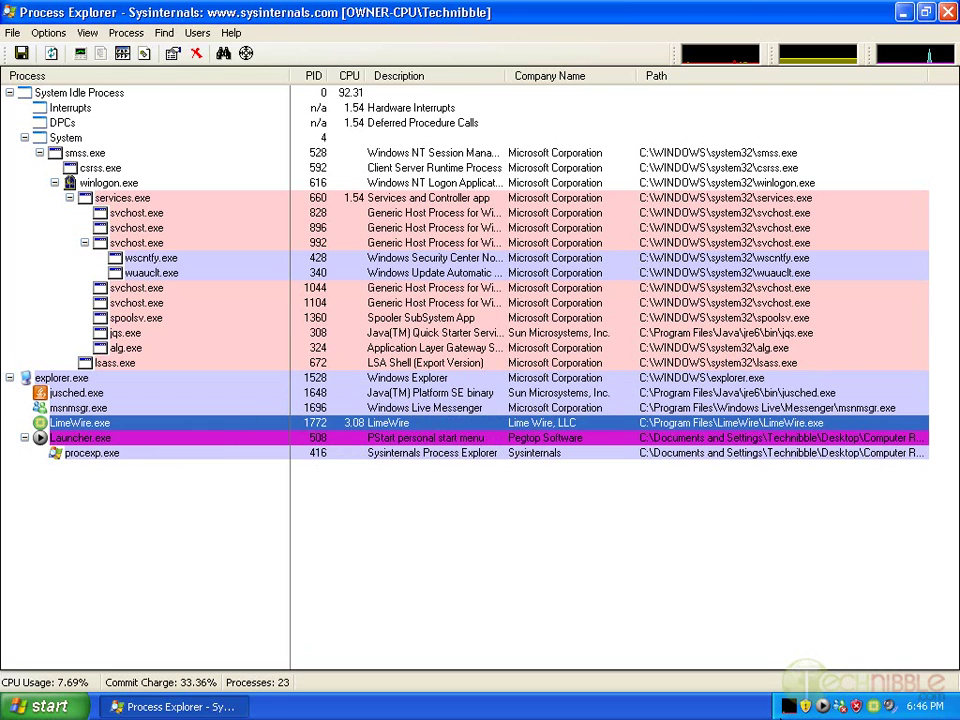
pyautogui.click(276, 454)
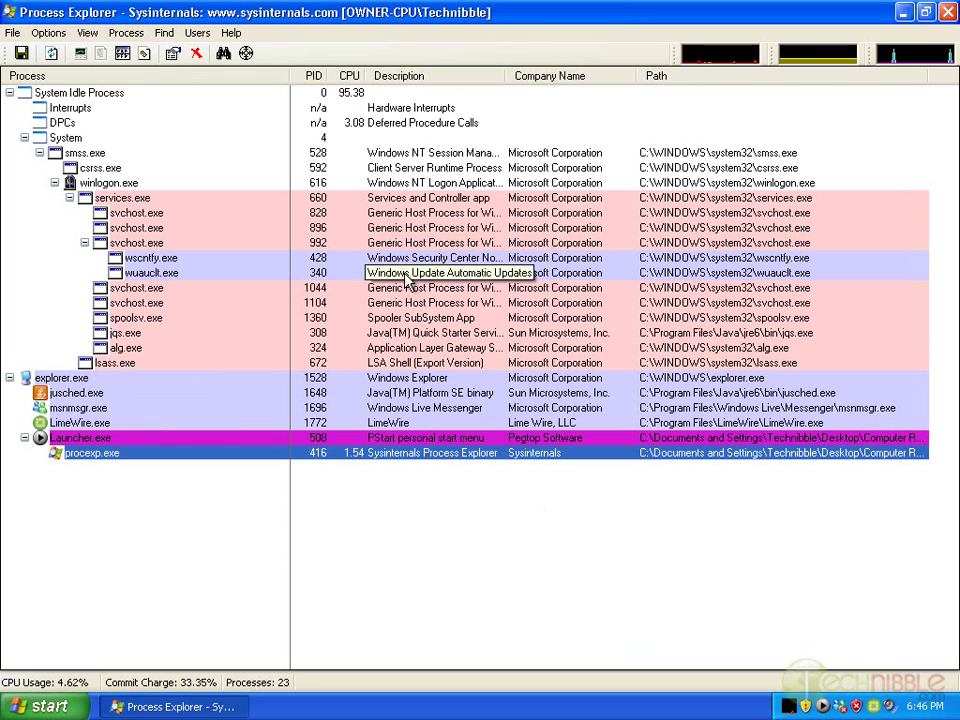
pyautogui.click(947, 13)
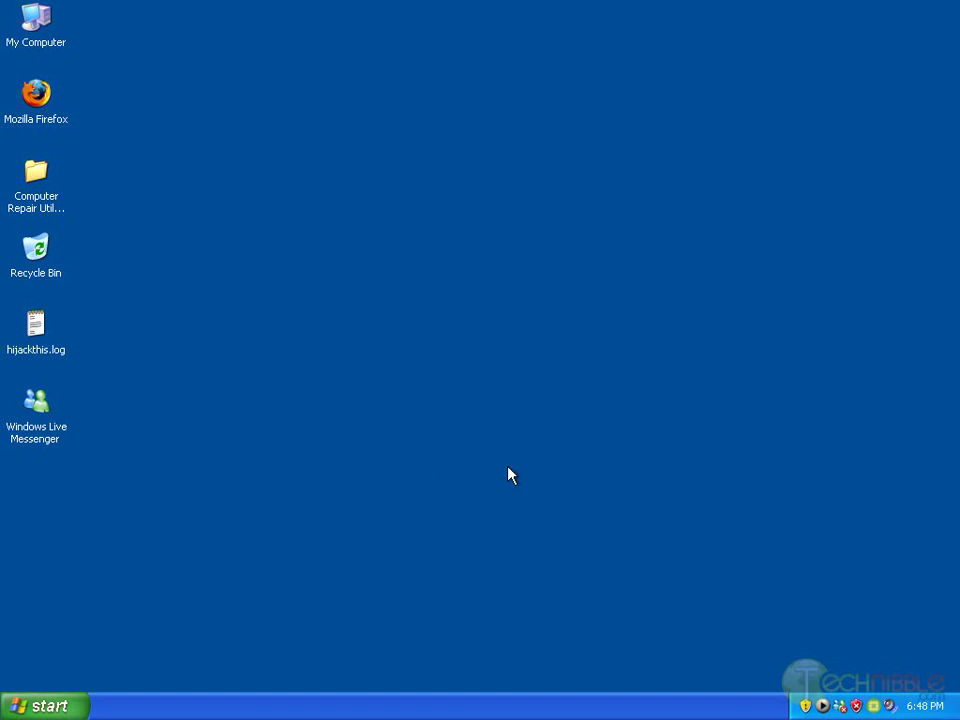
# - Open Internet Explorer to check its home page and toolbars for leftover malware, and close the browser
pyautogui.click(20, 705)
pyautogui.click(77, 336)
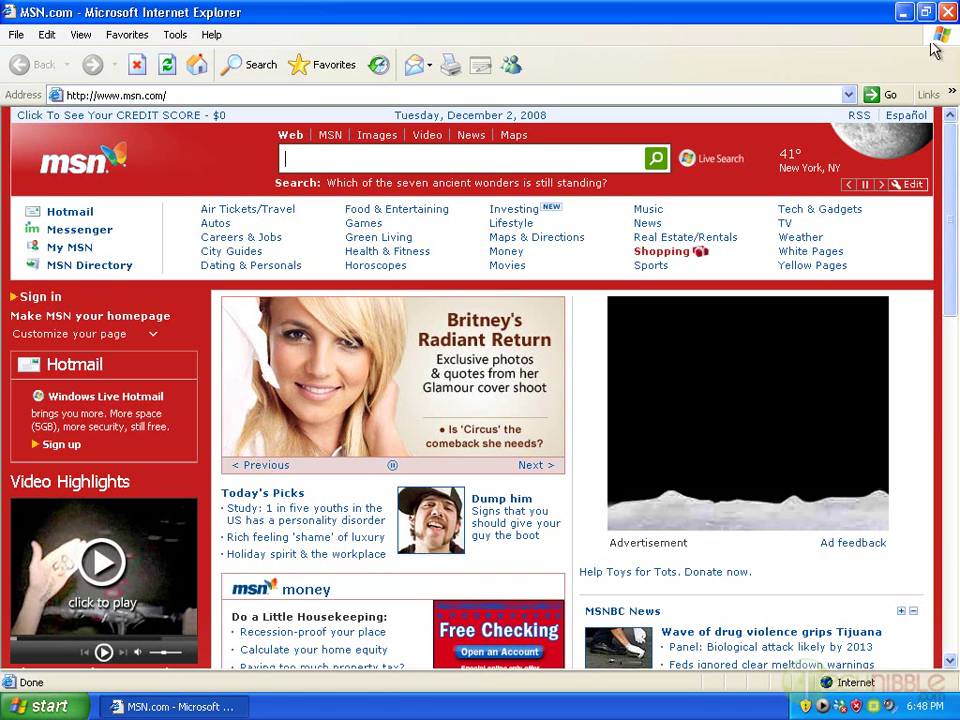
pyautogui.click(947, 12)
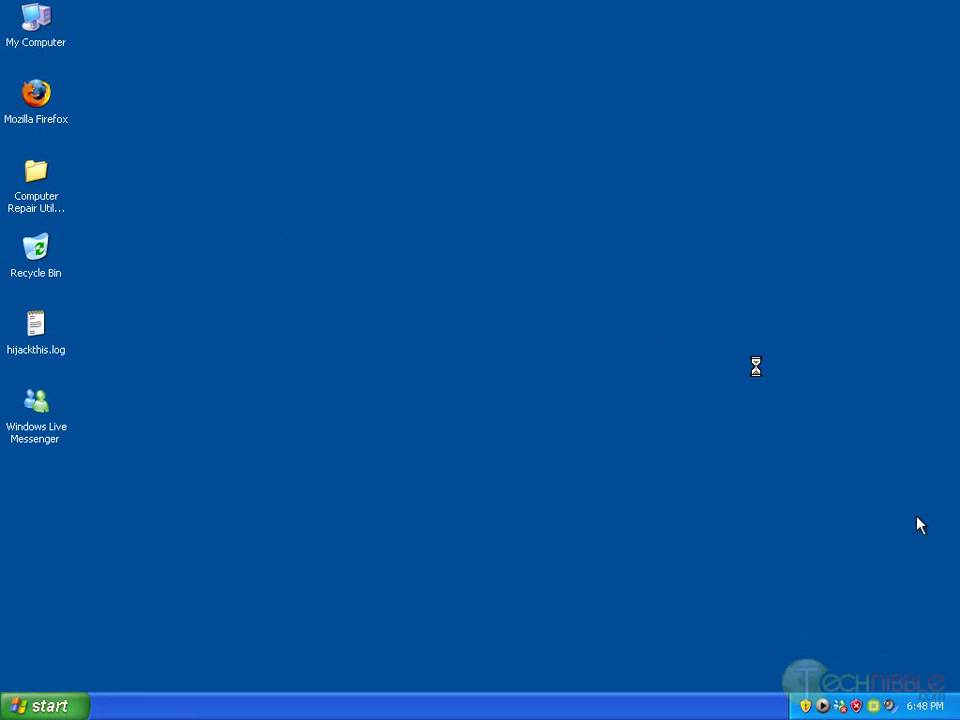
# - View the install options for the pending Windows updates, cancel without installing, and check the Windows security alert
pyautogui.click(805, 706)
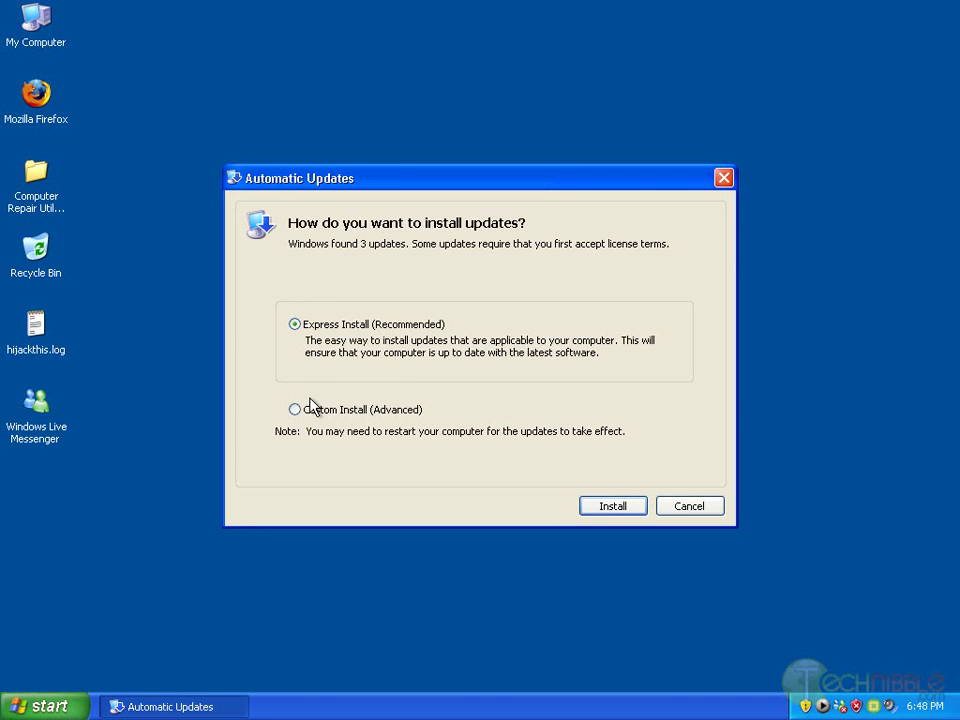
pyautogui.click(686, 507)
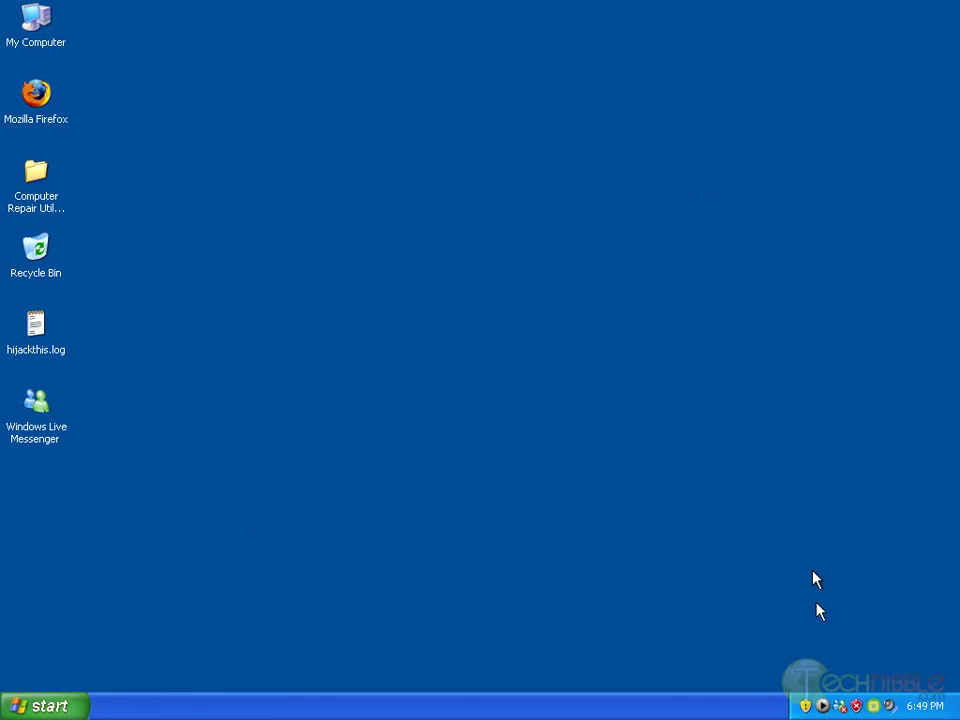
pyautogui.doubleClick(857, 706)
# - Open the Program Files folder on Local Disk (C:) from My Computer
pyautogui.doubleClick(37, 32)
pyautogui.doubleClick(375, 244)
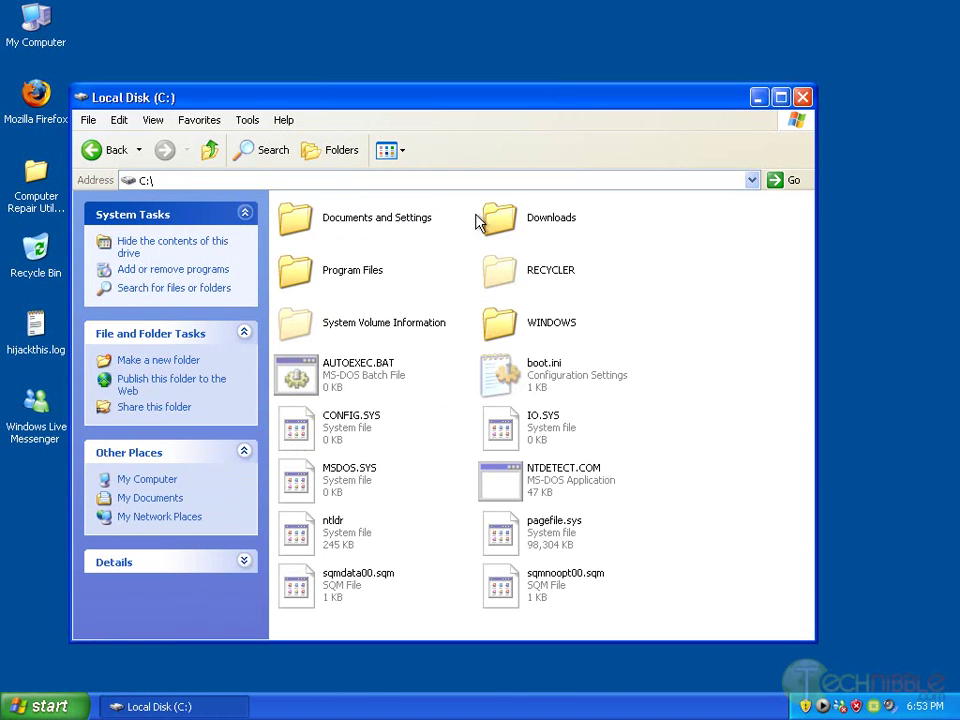
pyautogui.doubleClick(358, 271)
pyautogui.click(381, 332)
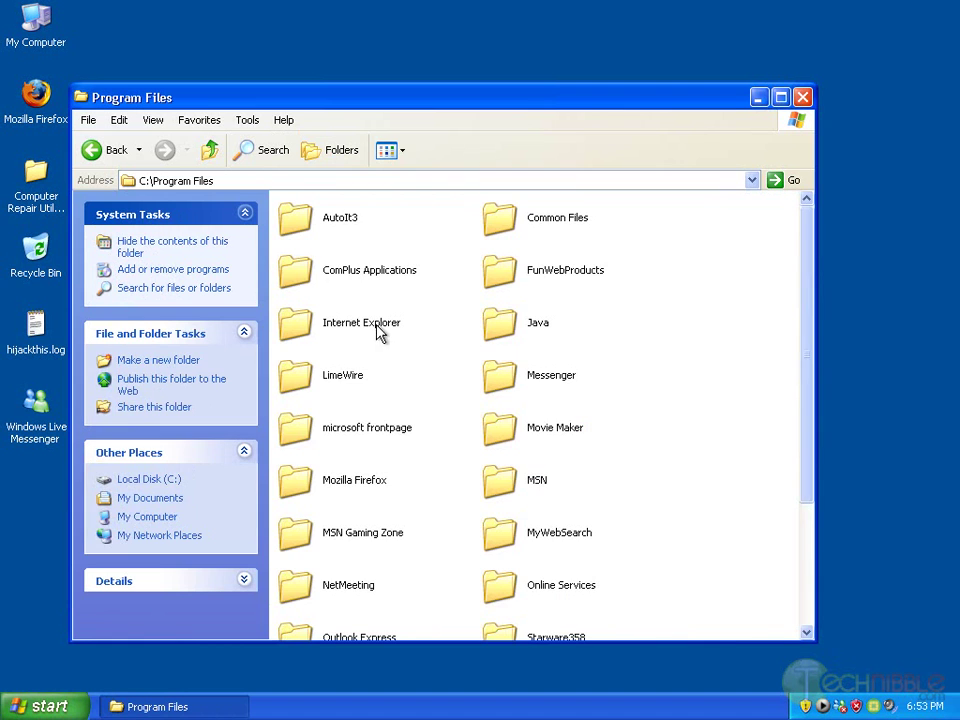
# - Delete the FunWebProducts, MyWebSearch and Starware358 folders from Program Files, and close the folder window
pyautogui.scroll(-3, 670, 322)
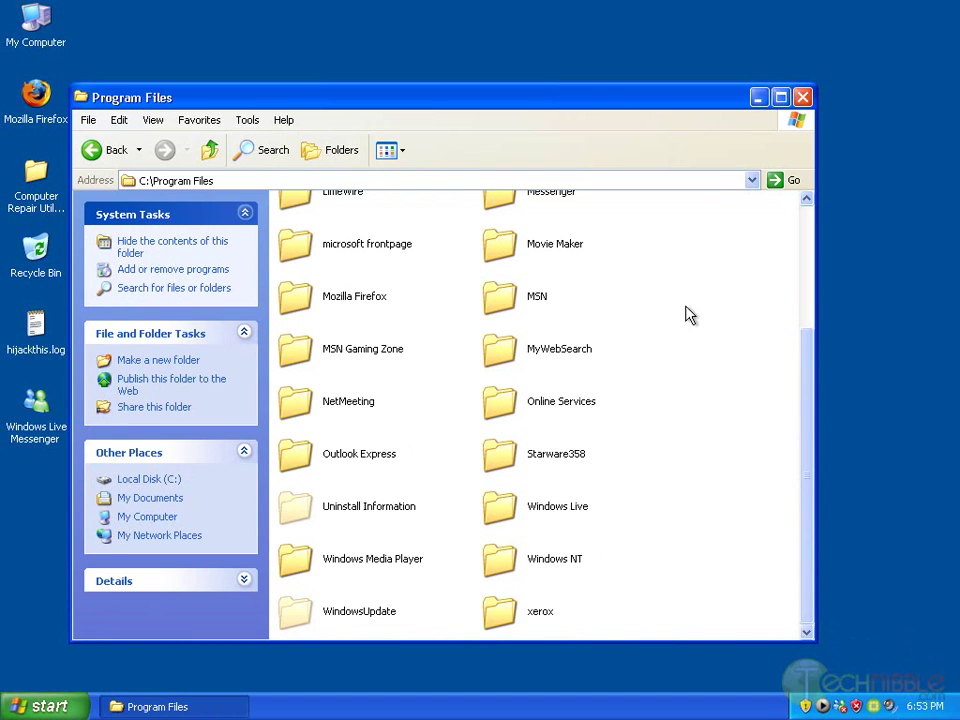
pyautogui.scroll(3, 687, 314)
pyautogui.scroll(-2, 660, 370)
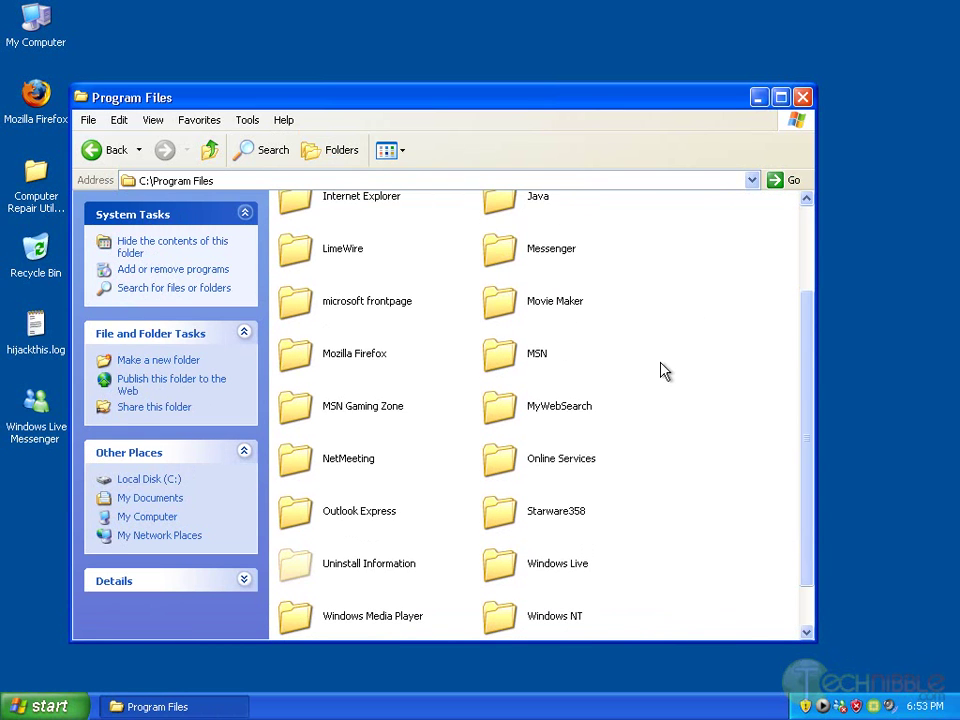
pyautogui.click(554, 418)
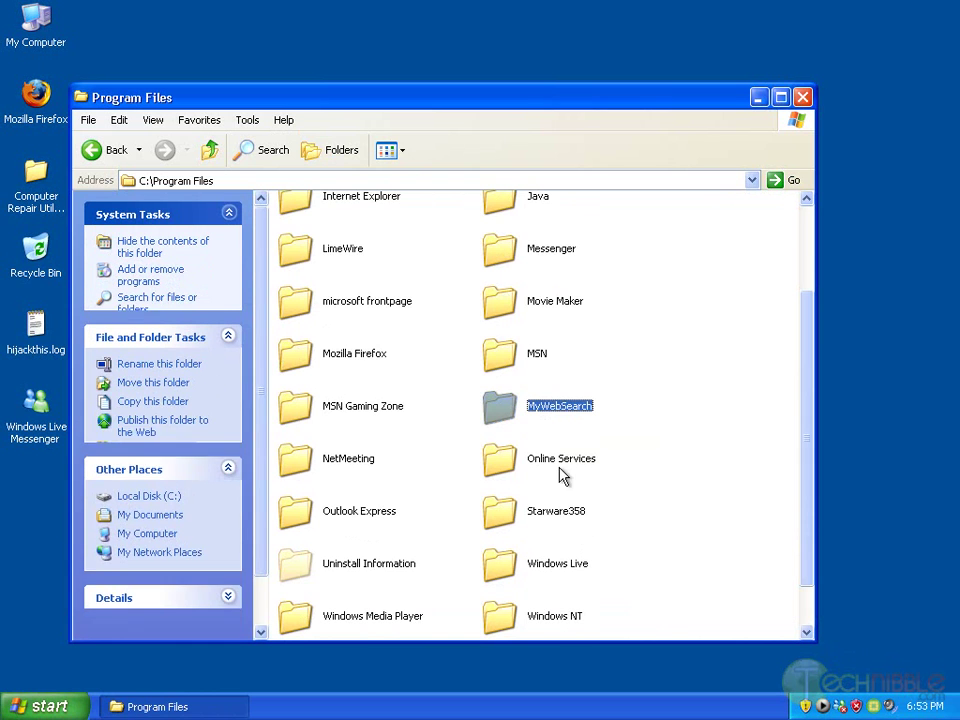
pyautogui.keyDown('ctrl'); pyautogui.click(553, 510); pyautogui.keyUp('ctrl')
pyautogui.scroll(-1, 681, 471)
pyautogui.scroll(3, 678, 471)
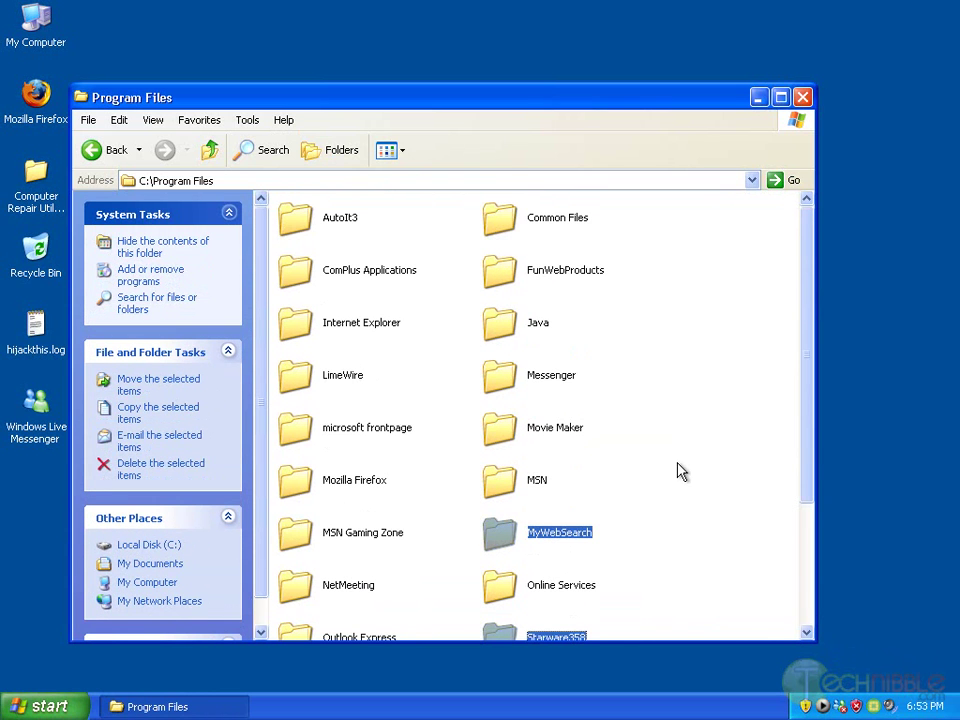
pyautogui.keyDown('ctrl'); pyautogui.click(548, 287); pyautogui.keyUp('ctrl')
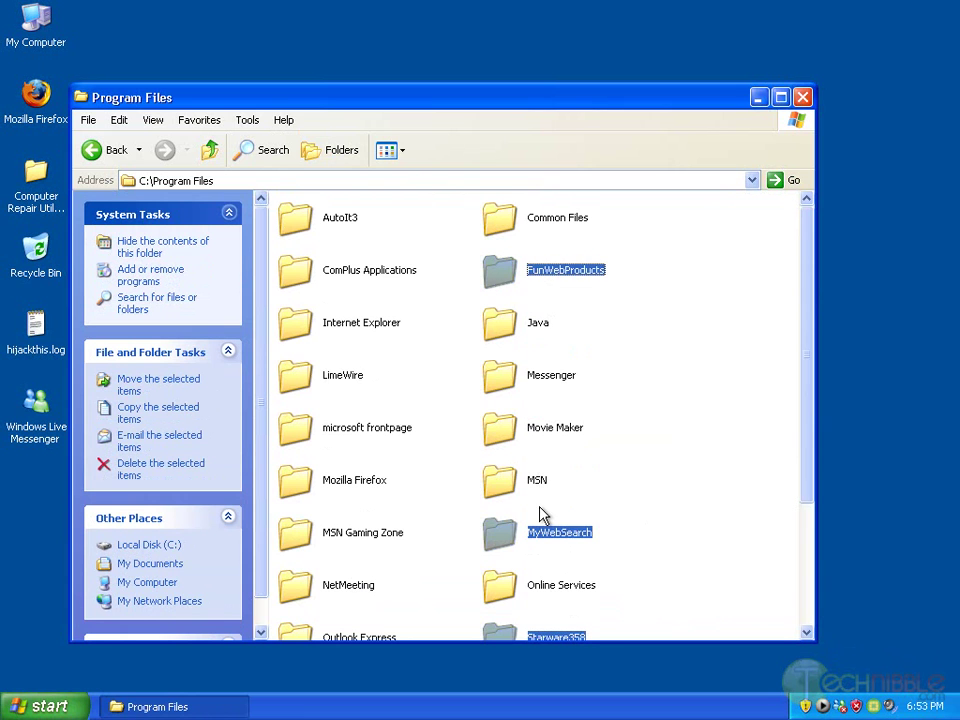
pyautogui.press('Delete')
pyautogui.click(528, 393)
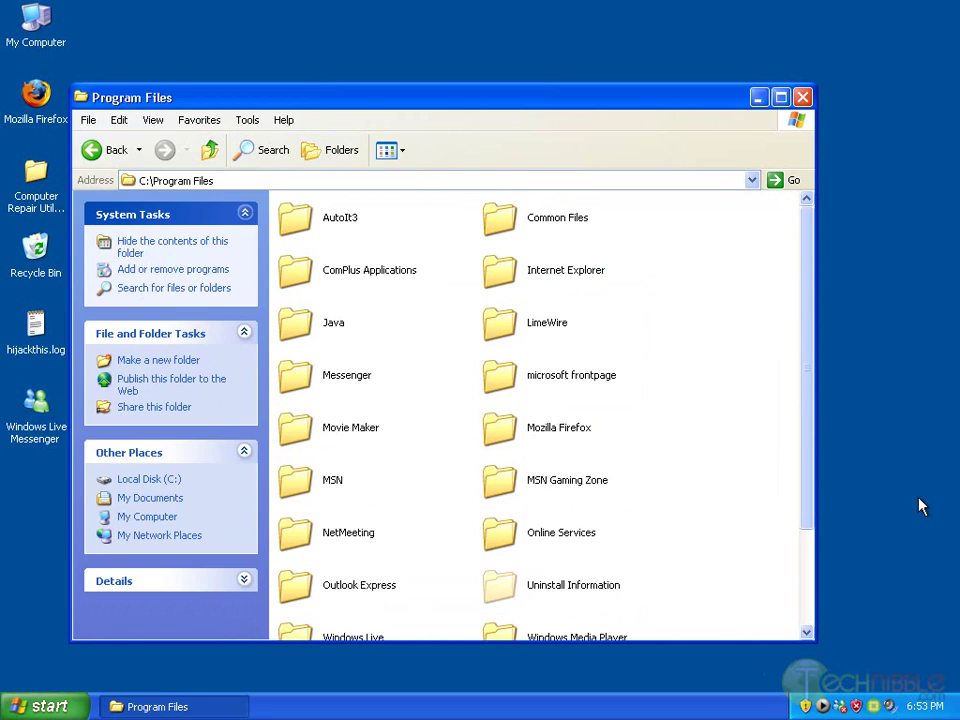
pyautogui.hotkey('alt', 'F4')
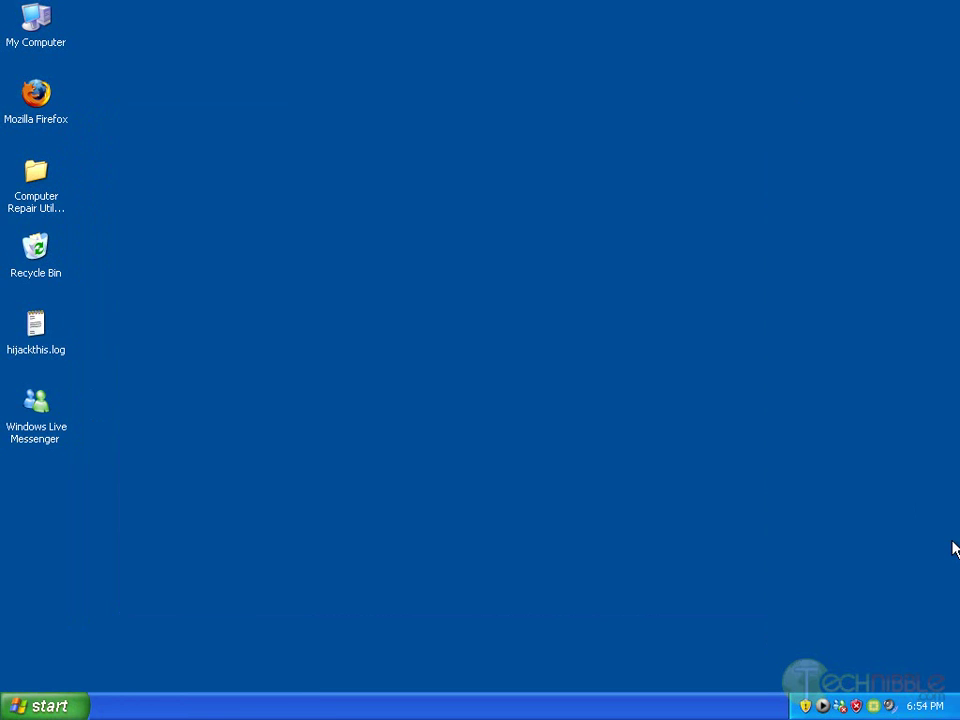